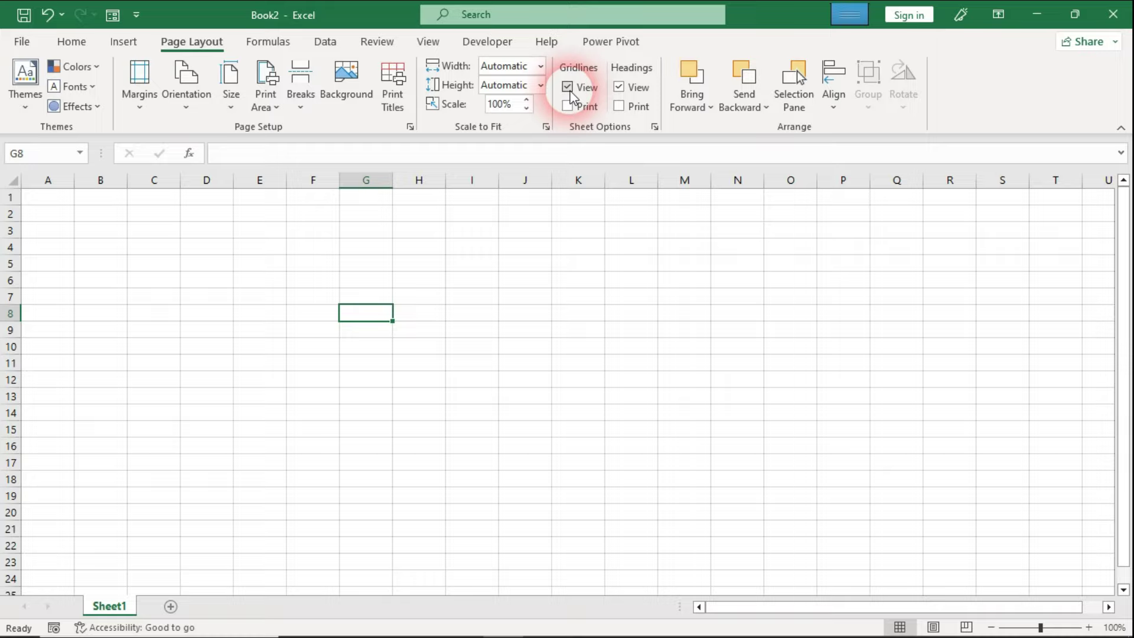
Step: Open the recent workbook "Pivot Table Data"
{"action": "left_click", "coordinate": [21, 42]}
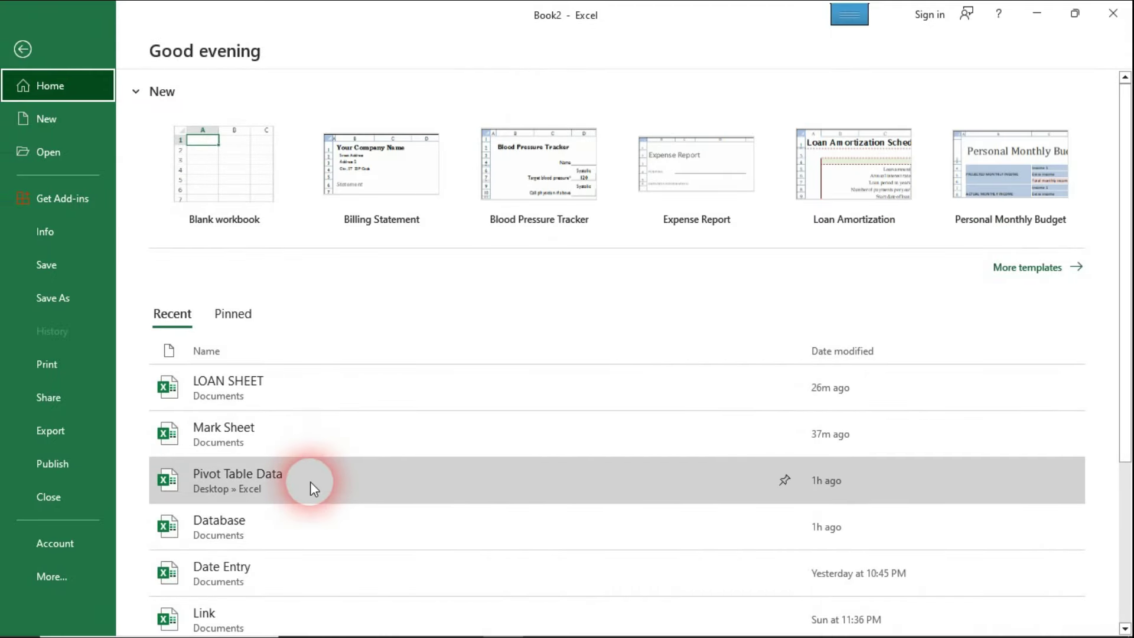
{"action": "left_click", "coordinate": [310, 483]}
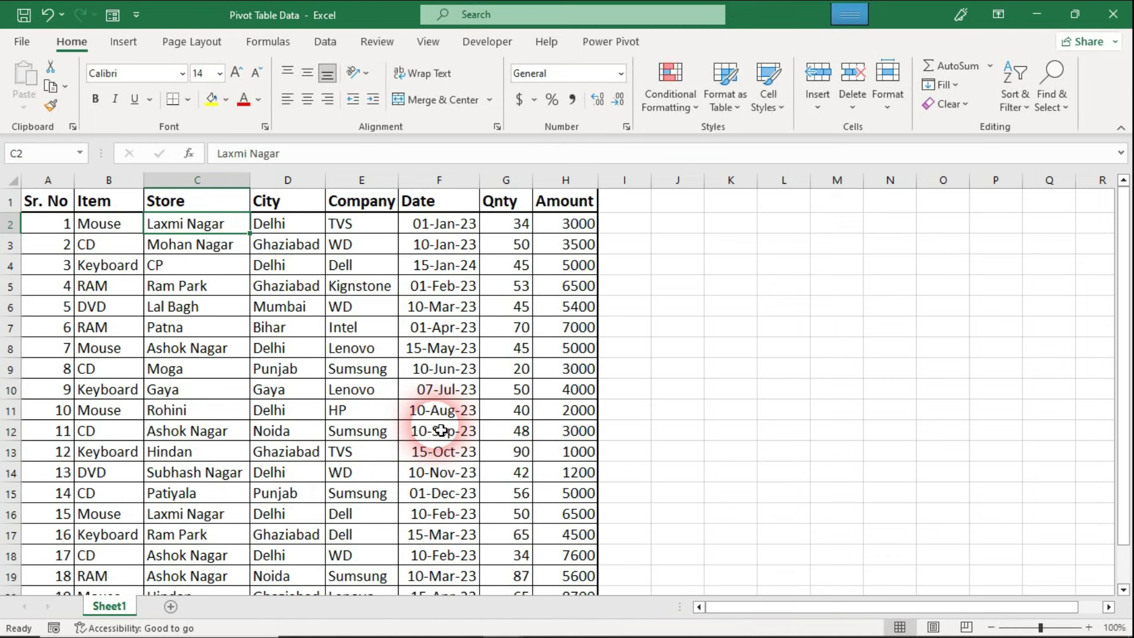
{"action": "left_click", "coordinate": [658, 325]}
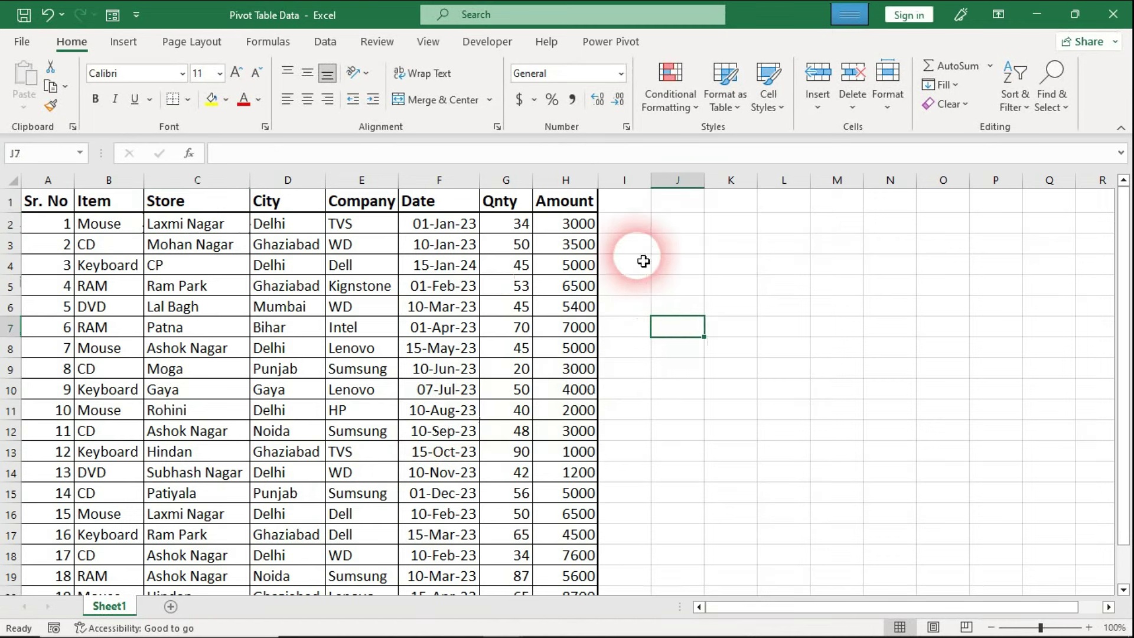
Step: Hide the sheet's gridlines and check both the empty cells and the bordered data table
{"action": "left_click", "coordinate": [191, 42]}
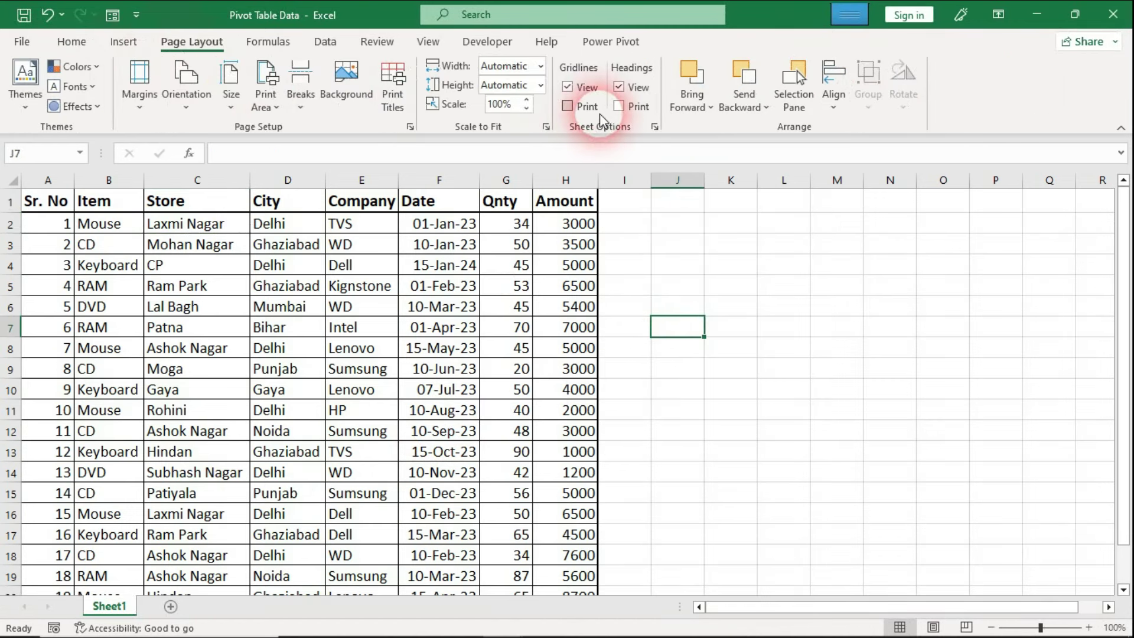
{"action": "left_click", "coordinate": [583, 87]}
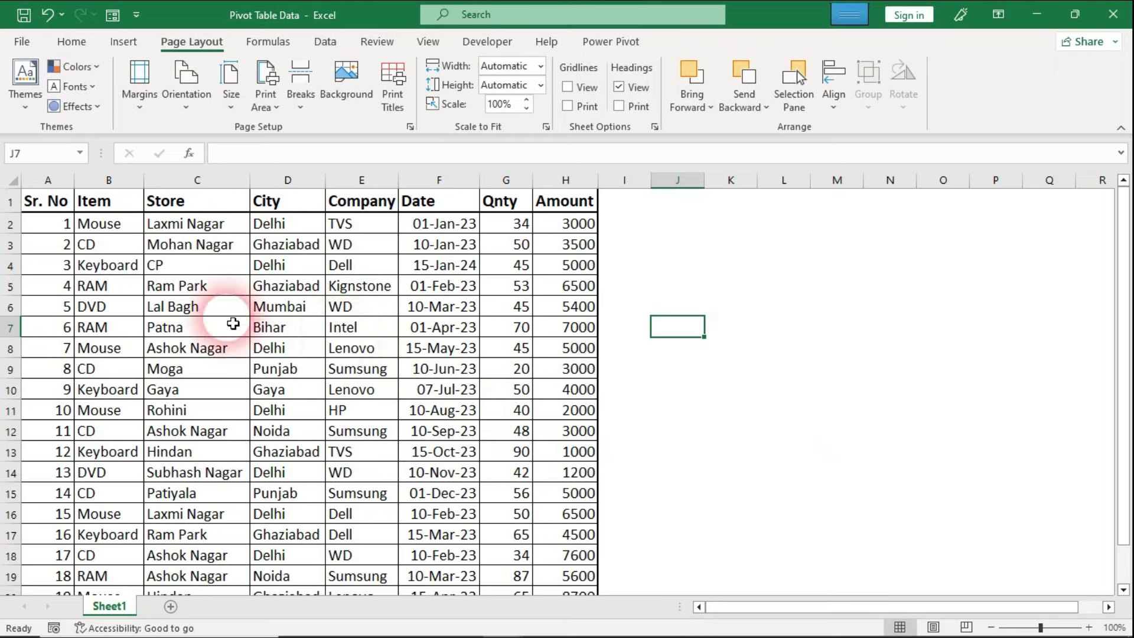
{"action": "left_click", "coordinate": [956, 325]}
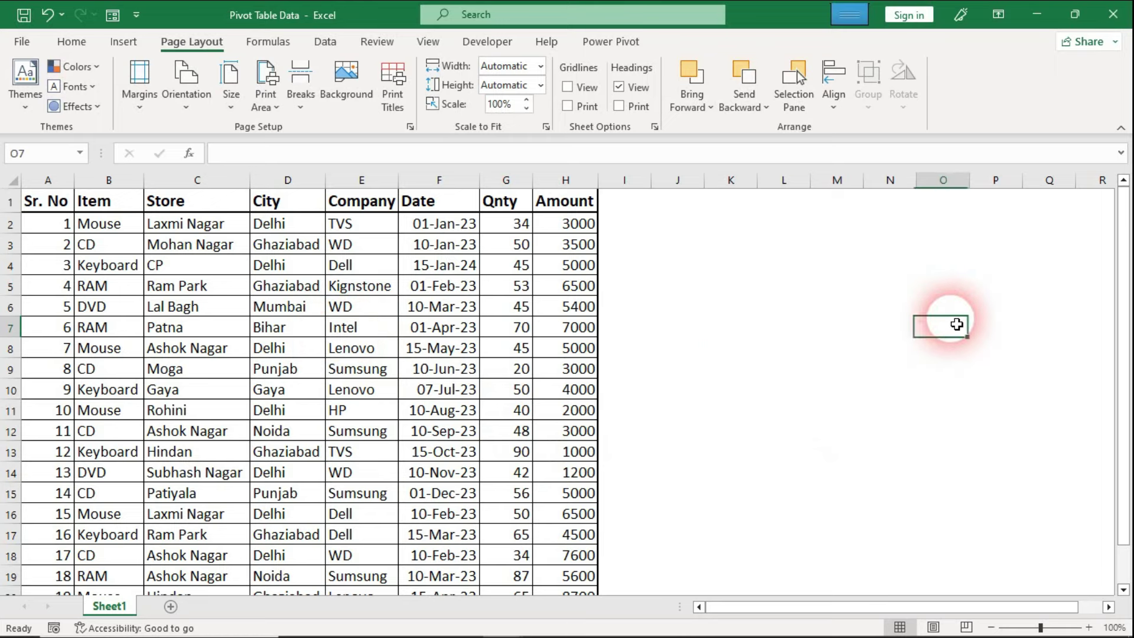
{"action": "left_click", "coordinate": [932, 374]}
{"action": "left_click", "coordinate": [848, 390]}
{"action": "left_click", "coordinate": [853, 289]}
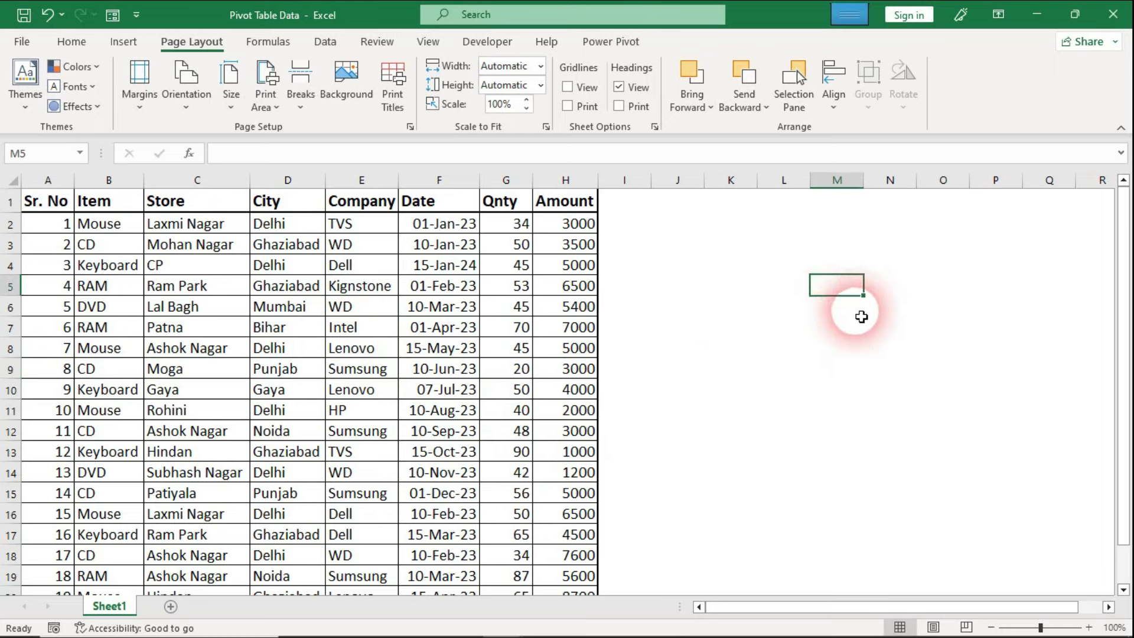
{"action": "left_click", "coordinate": [177, 282]}
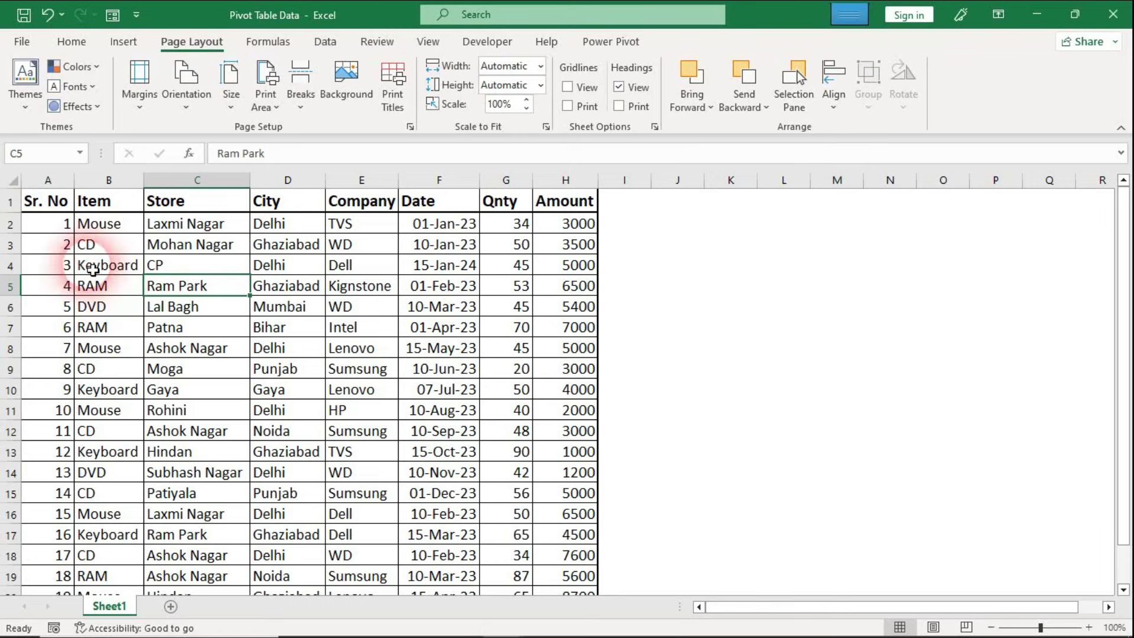
{"action": "left_click", "coordinate": [441, 304]}
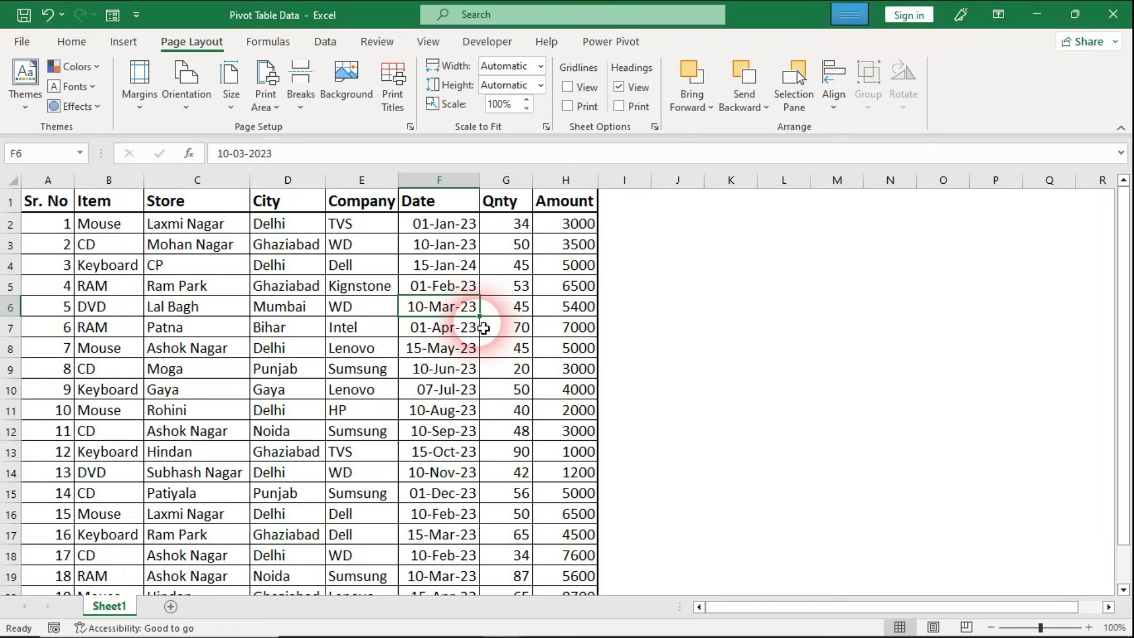
Step: Apply an outside border to the empty cell M3
{"action": "left_click", "coordinate": [861, 252]}
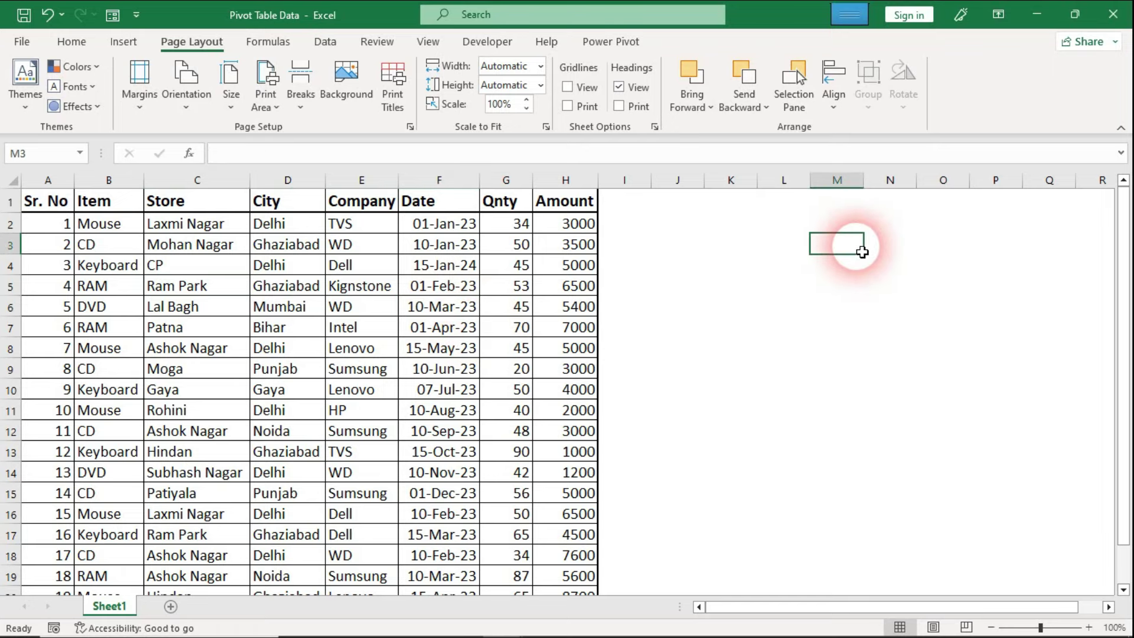
{"action": "left_click", "coordinate": [68, 44]}
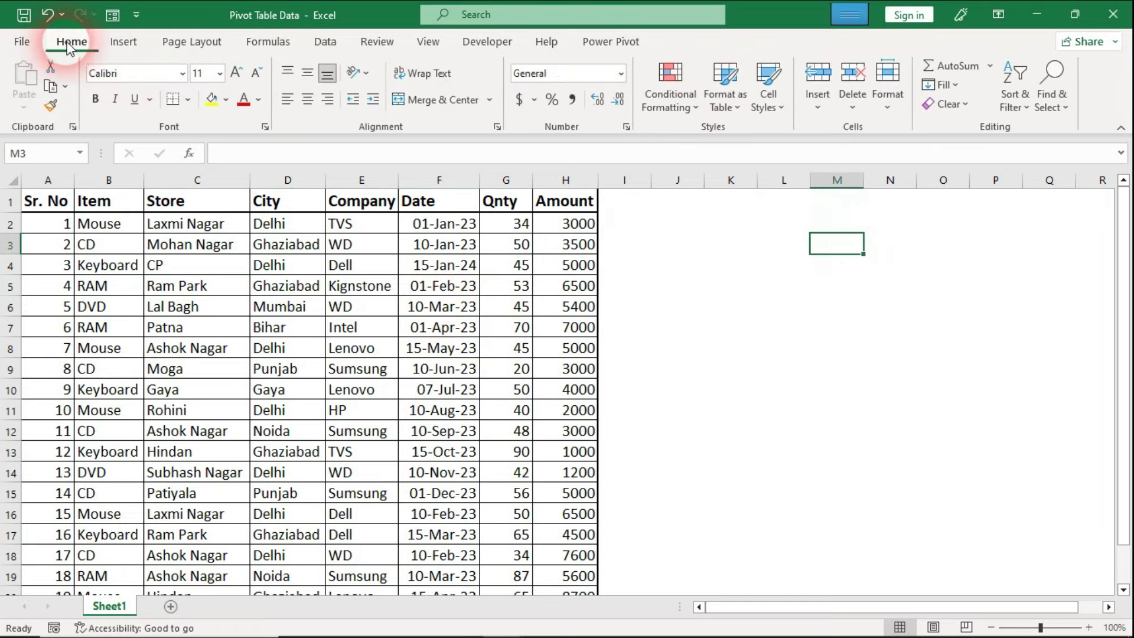
{"action": "left_click", "coordinate": [187, 99]}
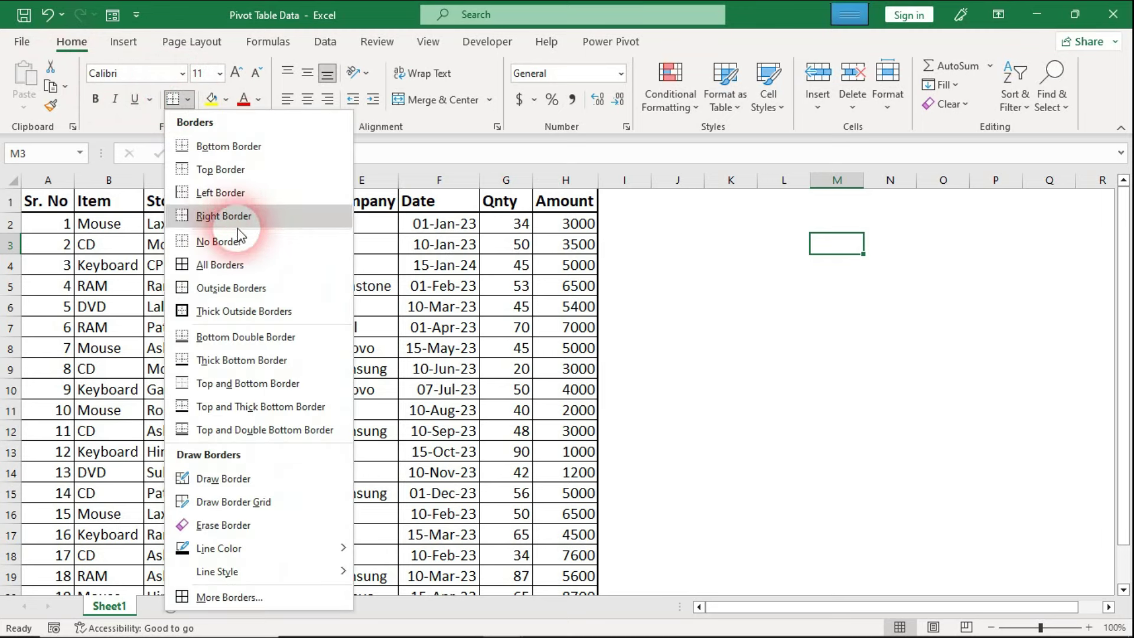
{"action": "left_click", "coordinate": [261, 289]}
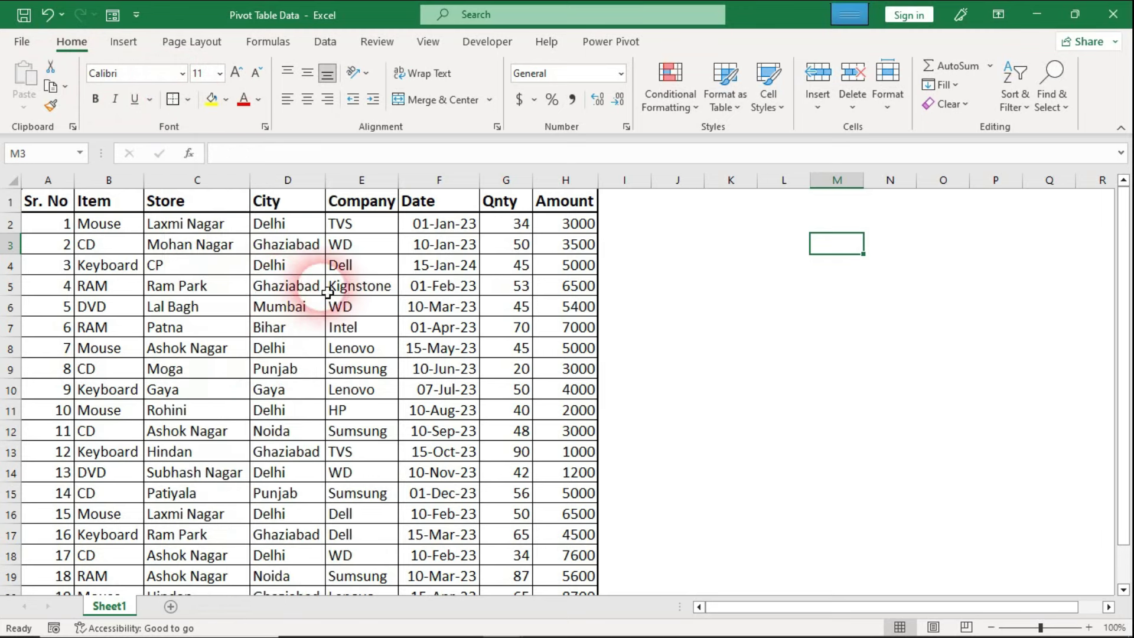
{"action": "left_click", "coordinate": [745, 326]}
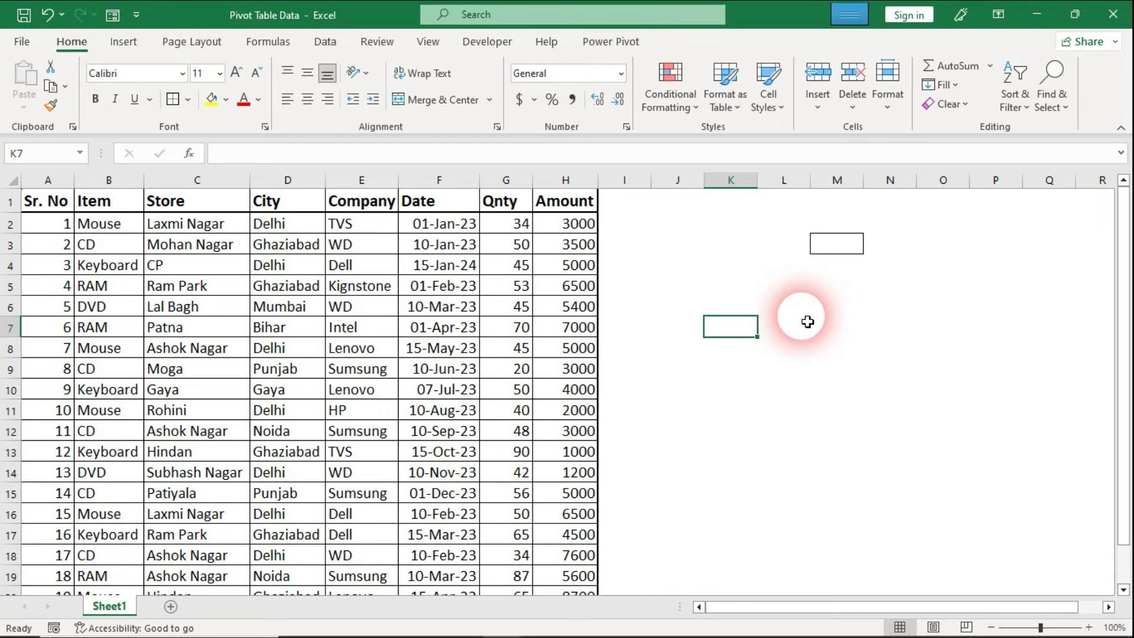
Step: Apply all borders to the empty range K5:N14
{"action": "left_click_drag", "start_coordinate": [748, 294], "coordinate": [912, 478]}
{"action": "left_click", "coordinate": [188, 99]}
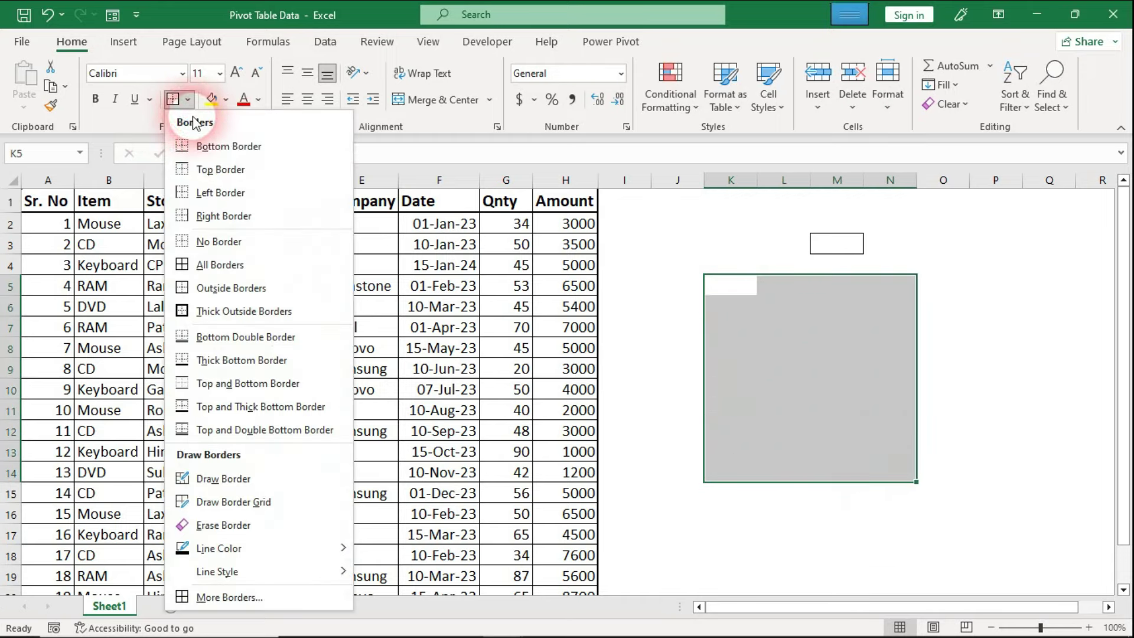
{"action": "left_click", "coordinate": [256, 268]}
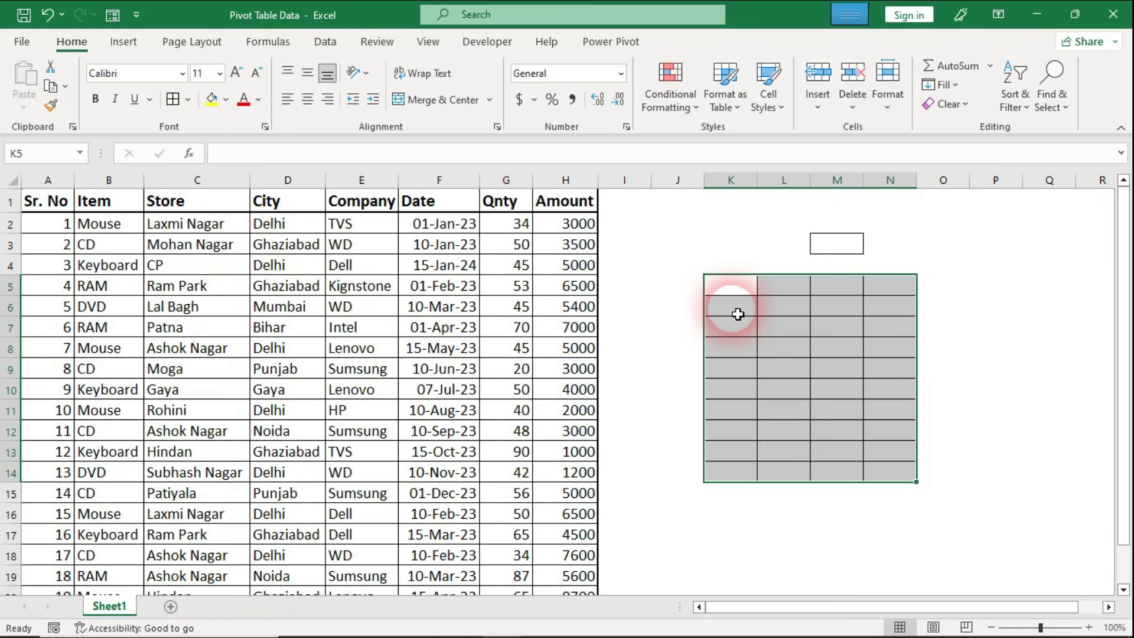
Step: Undo the borders added to K5:N14 and M3
{"action": "left_click", "coordinate": [691, 250]}
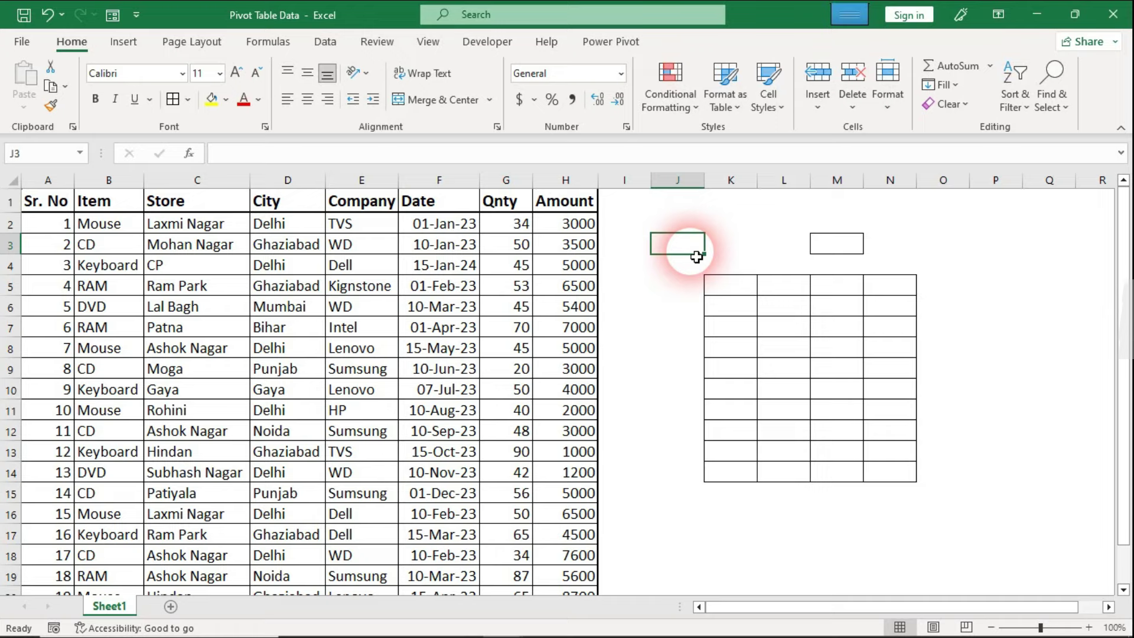
{"action": "key", "text": "ctrl+z"}
{"action": "key", "text": "ctrl+z"}
Step: Show the sheet's gridlines again
{"action": "left_click", "coordinate": [699, 286]}
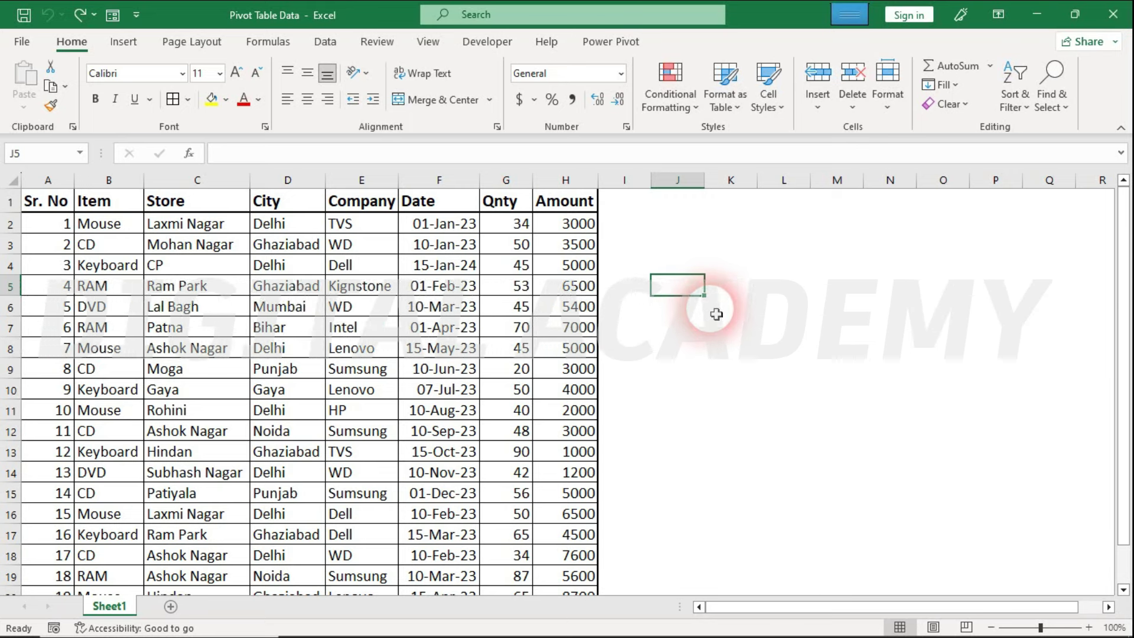
{"action": "left_click", "coordinate": [190, 43]}
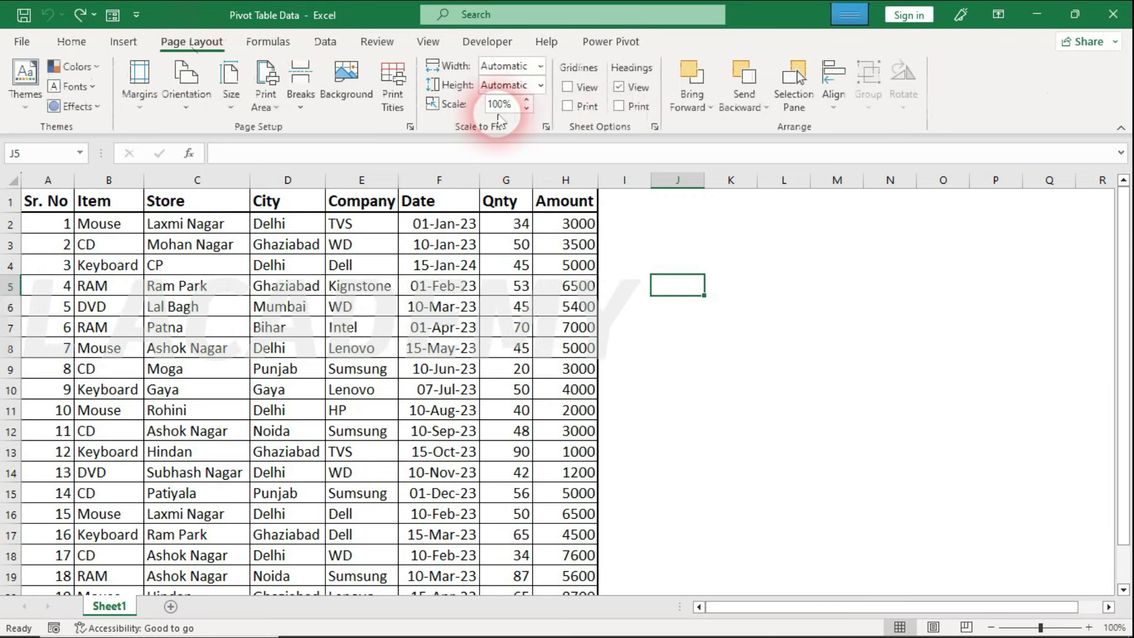
{"action": "left_click", "coordinate": [568, 87]}
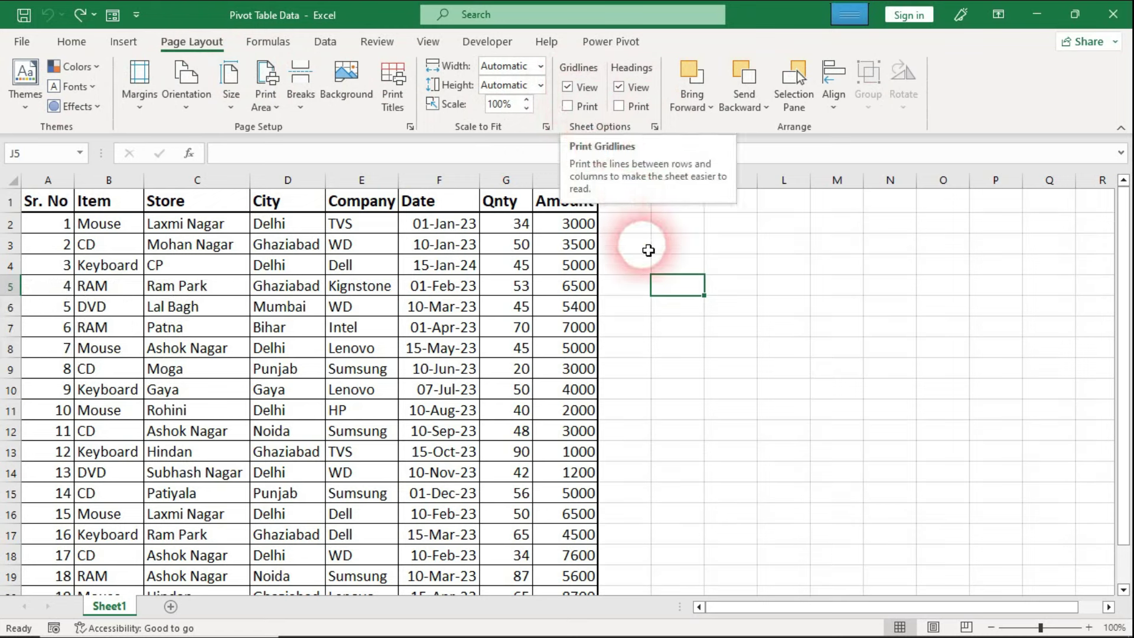
Step: Preview how the bordered table prints, and return to the sheet
{"action": "left_click", "coordinate": [647, 250]}
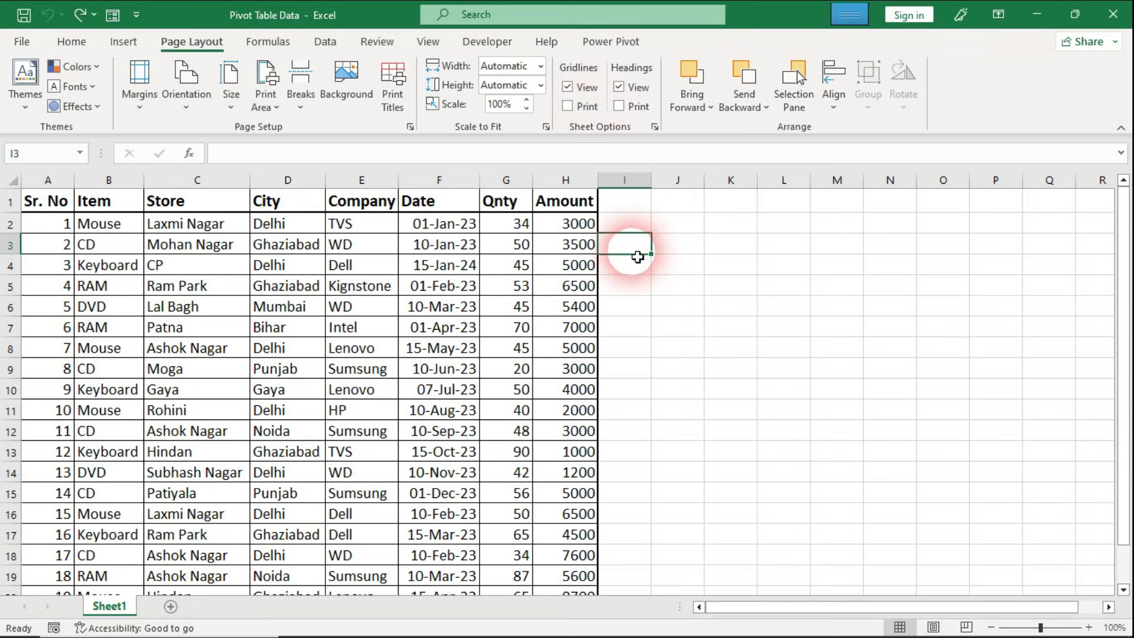
{"action": "key", "text": "ctrl+p"}
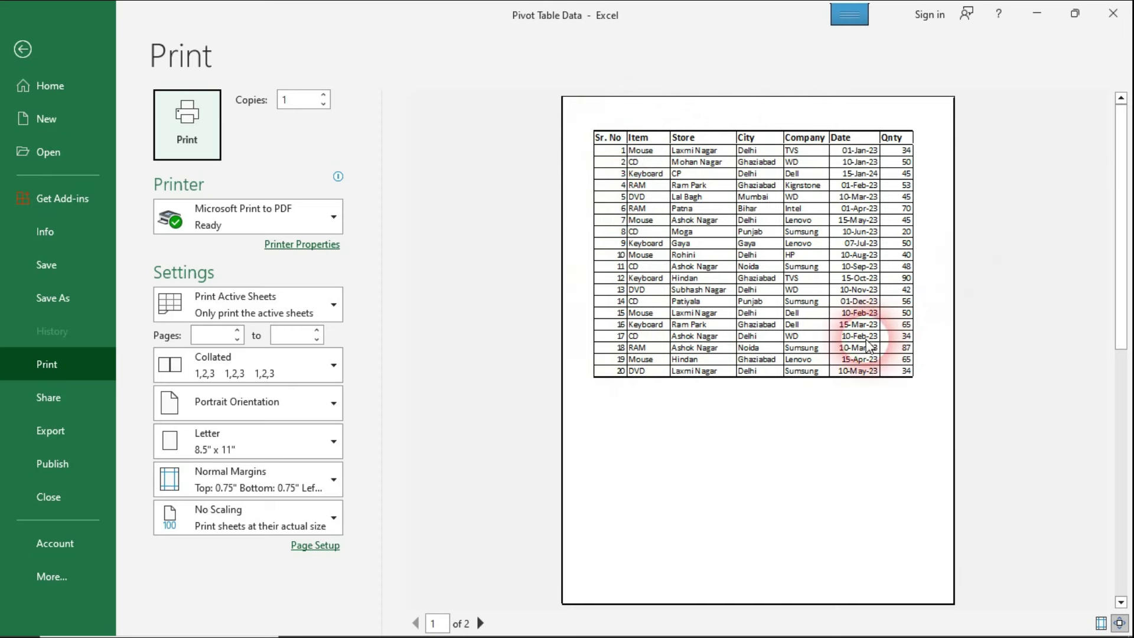
{"action": "key", "text": "Escape"}
Step: Remove all borders from the data table A1:H21 and check its print preview
{"action": "left_click_drag", "start_coordinate": [59, 203], "coordinate": [570, 554]}
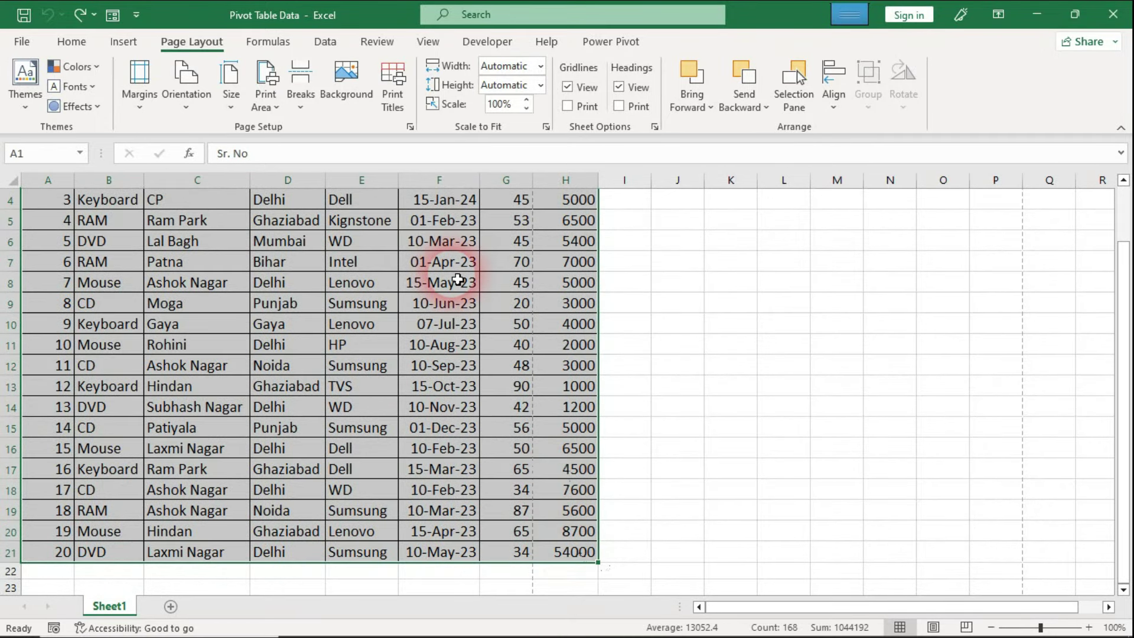
{"action": "left_click", "coordinate": [71, 42]}
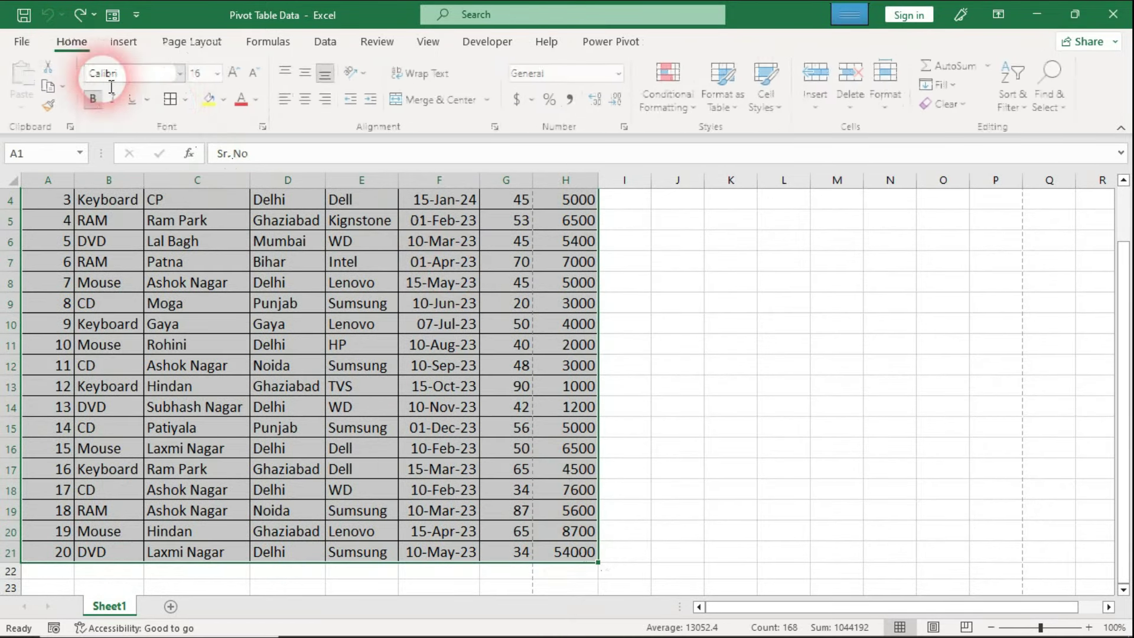
{"action": "left_click", "coordinate": [189, 100]}
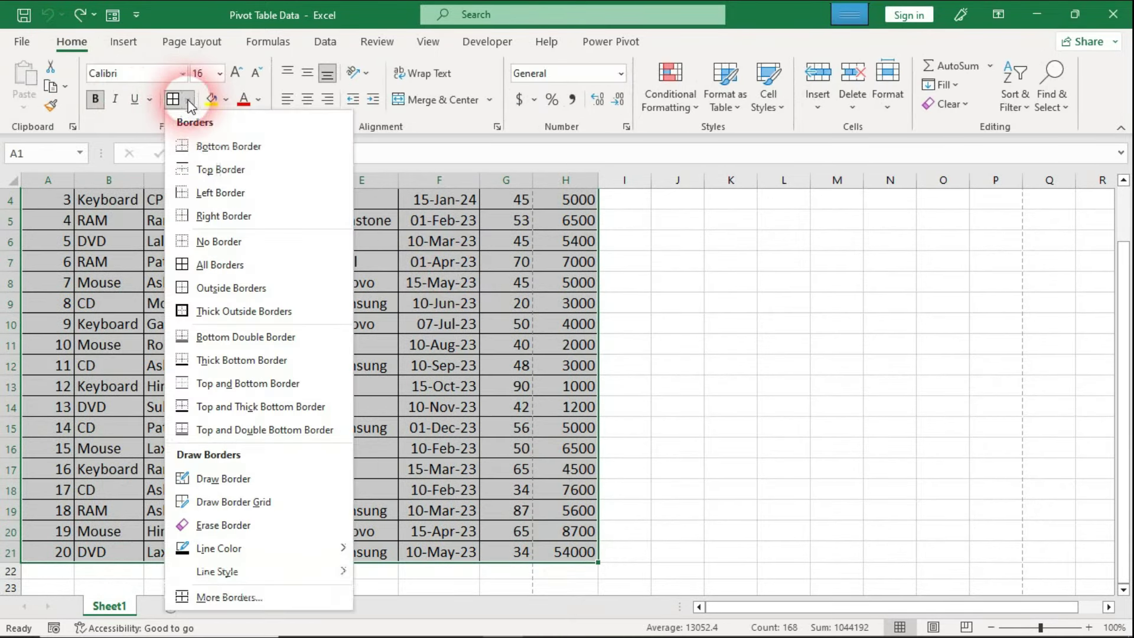
{"action": "left_click", "coordinate": [251, 242]}
{"action": "left_click", "coordinate": [648, 347]}
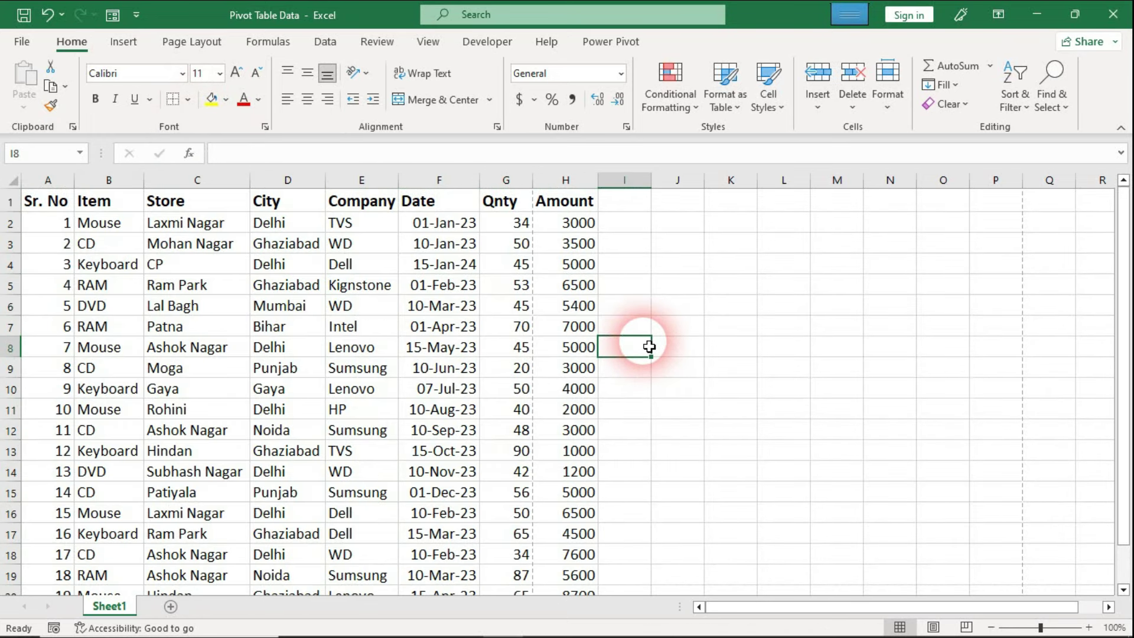
{"action": "key", "text": "ctrl+p"}
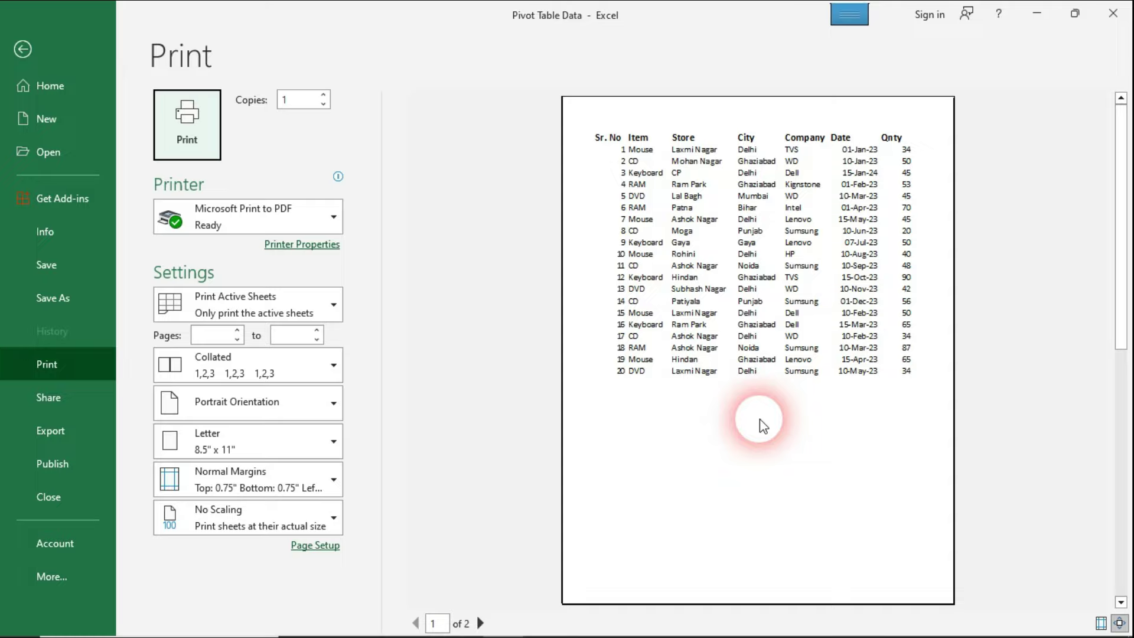
{"action": "key", "text": "Escape"}
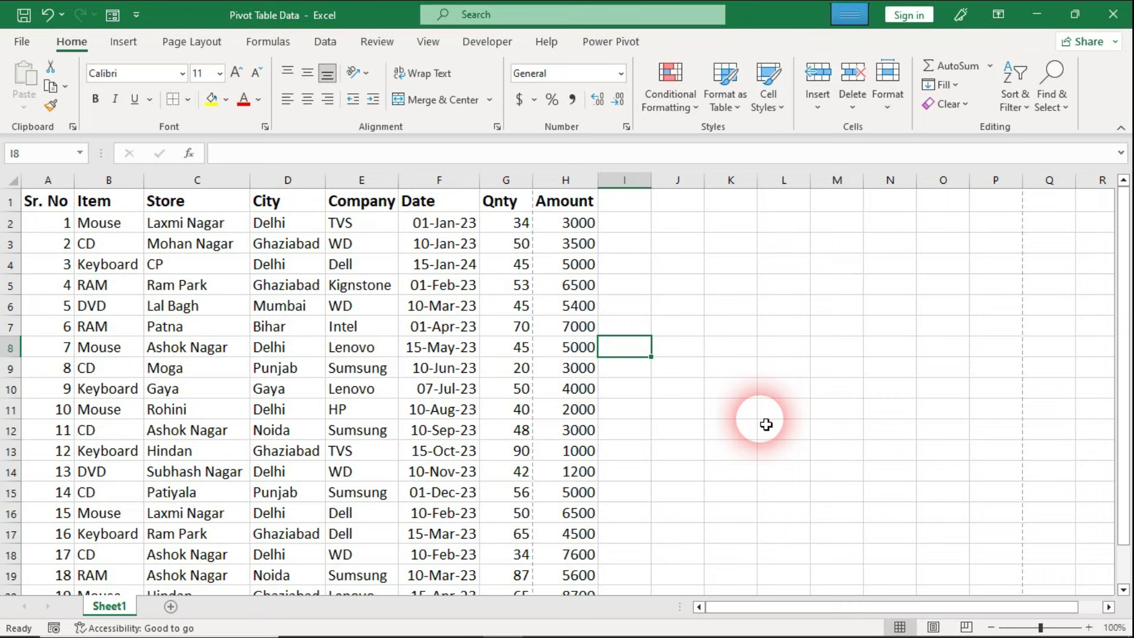
Step: Turn on gridline printing for the sheet and check the print preview
{"action": "left_click", "coordinate": [206, 47]}
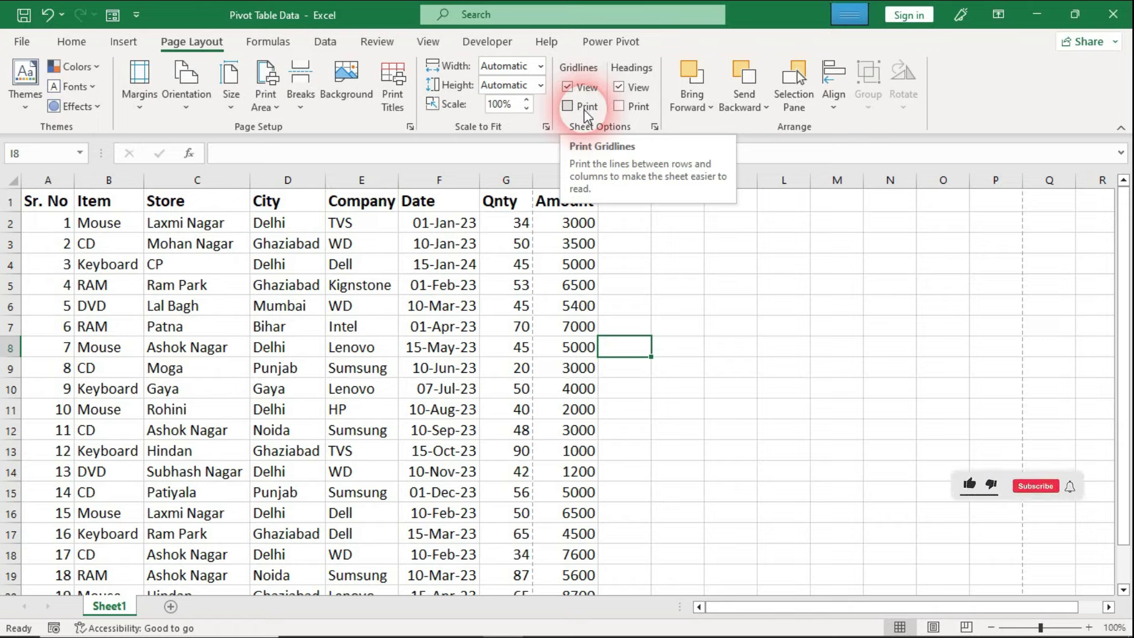
{"action": "left_click", "coordinate": [586, 112]}
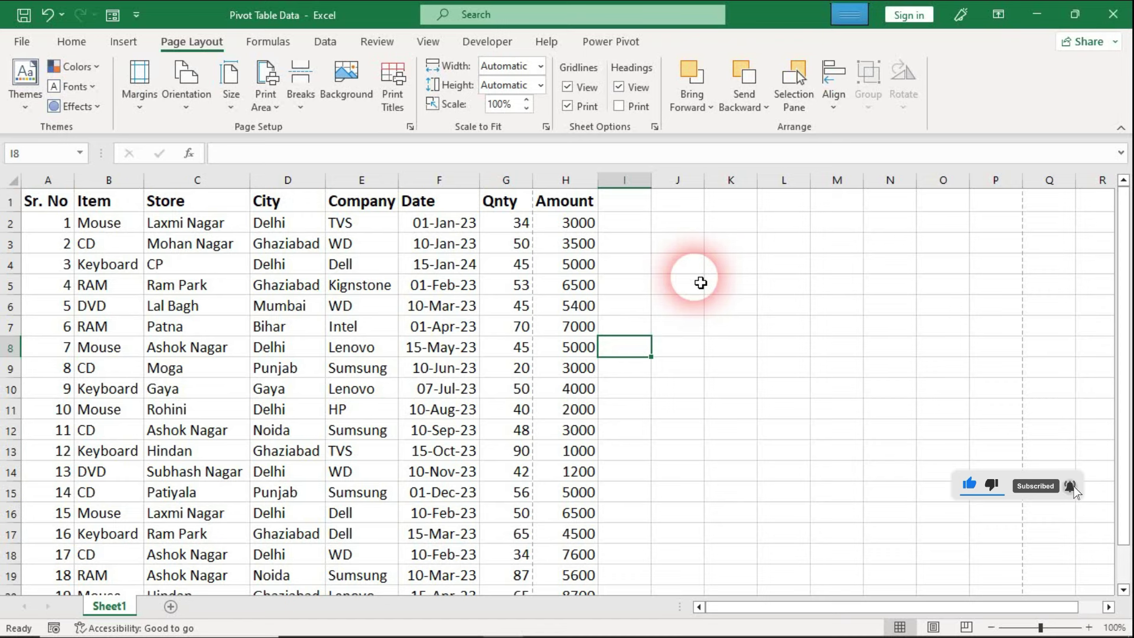
{"action": "key", "text": "ctrl+p"}
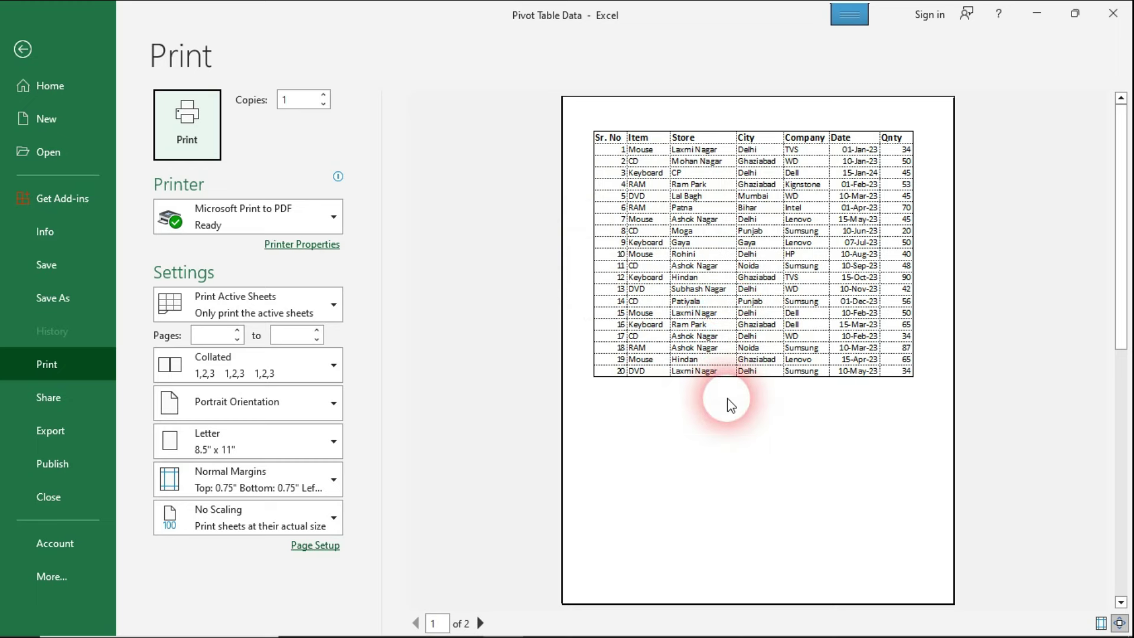
{"action": "key", "text": "Escape"}
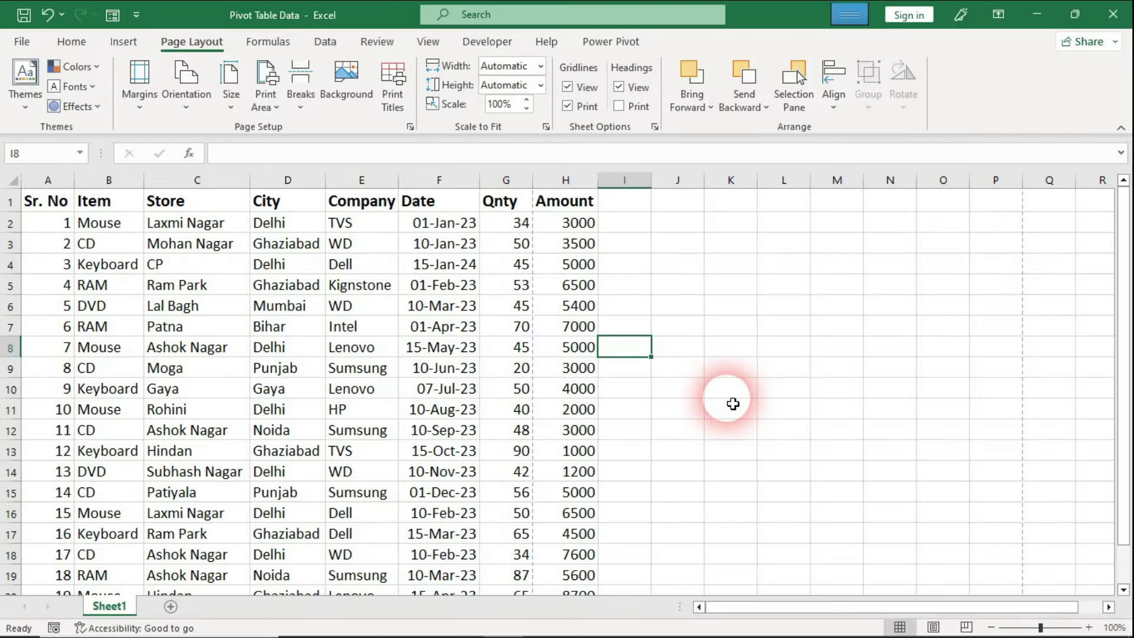
Step: Turn off gridline printing and apply all borders to the data table A1:H21
{"action": "left_click", "coordinate": [764, 374]}
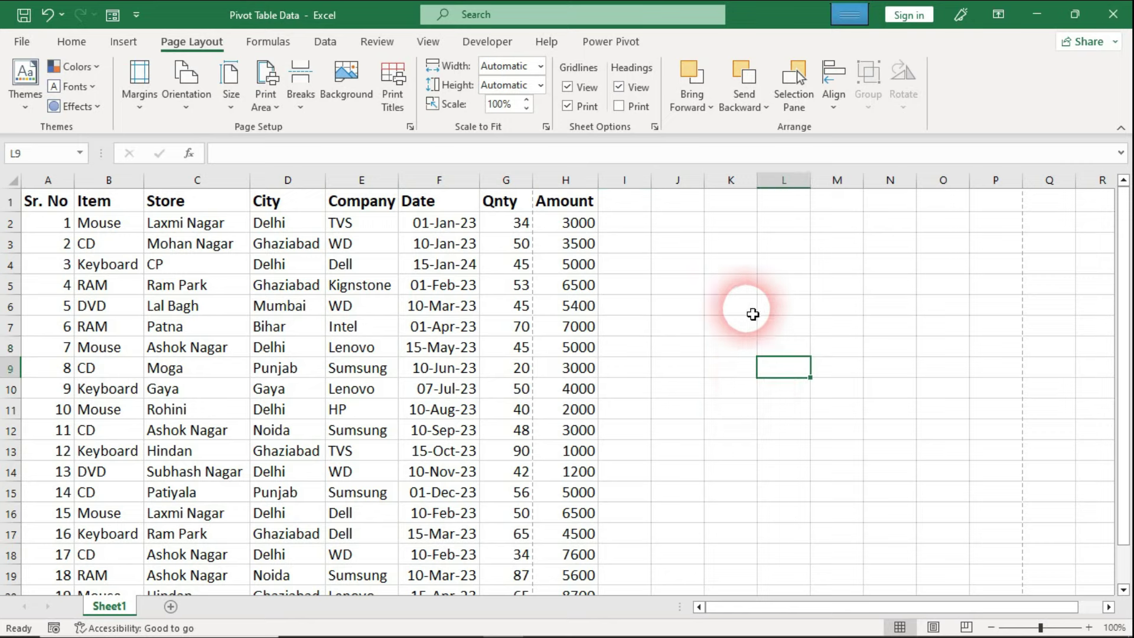
{"action": "left_click", "coordinate": [578, 113]}
{"action": "left_click_drag", "start_coordinate": [41, 202], "coordinate": [514, 472]}
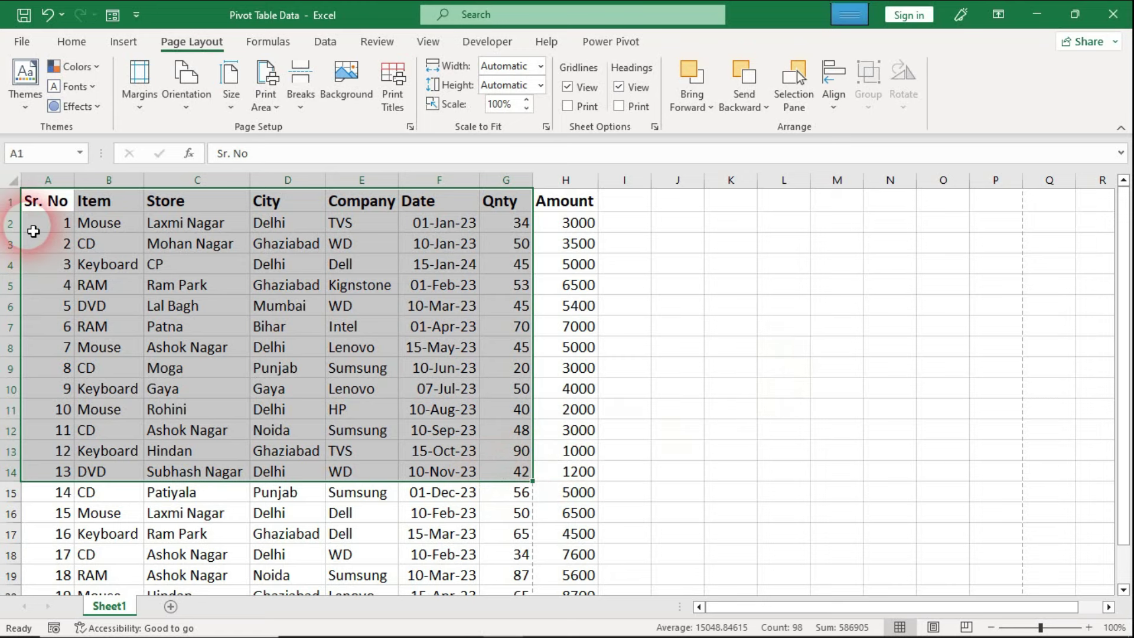
{"action": "left_click_drag", "start_coordinate": [33, 203], "coordinate": [561, 620]}
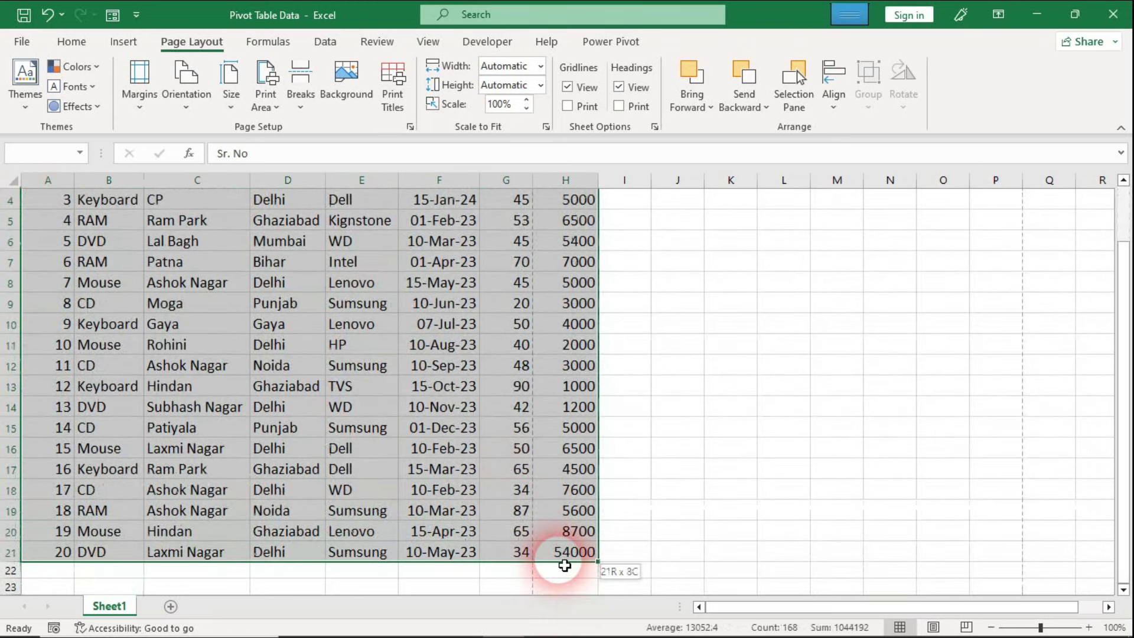
{"action": "left_click", "coordinate": [71, 41]}
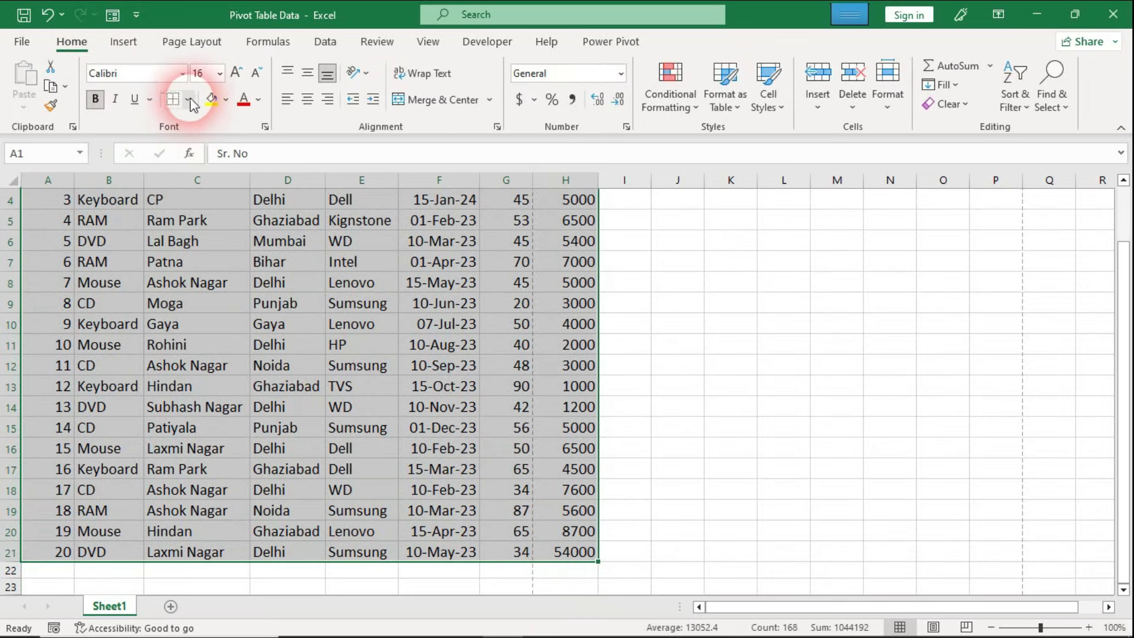
{"action": "left_click", "coordinate": [187, 99]}
{"action": "left_click", "coordinate": [239, 271]}
{"action": "scroll", "coordinate": [238, 271], "scroll_direction": "up", "scroll_amount": 1}
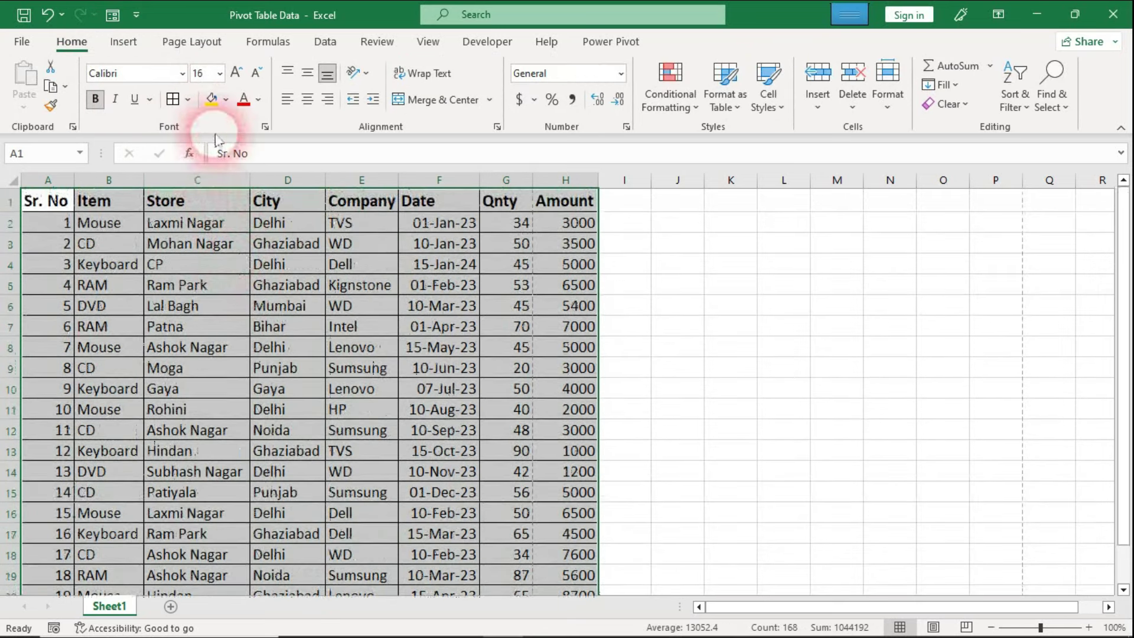
Step: Add thick outside borders around the whole table, its header row and the Amount values in H2:H21
{"action": "left_click", "coordinate": [187, 100]}
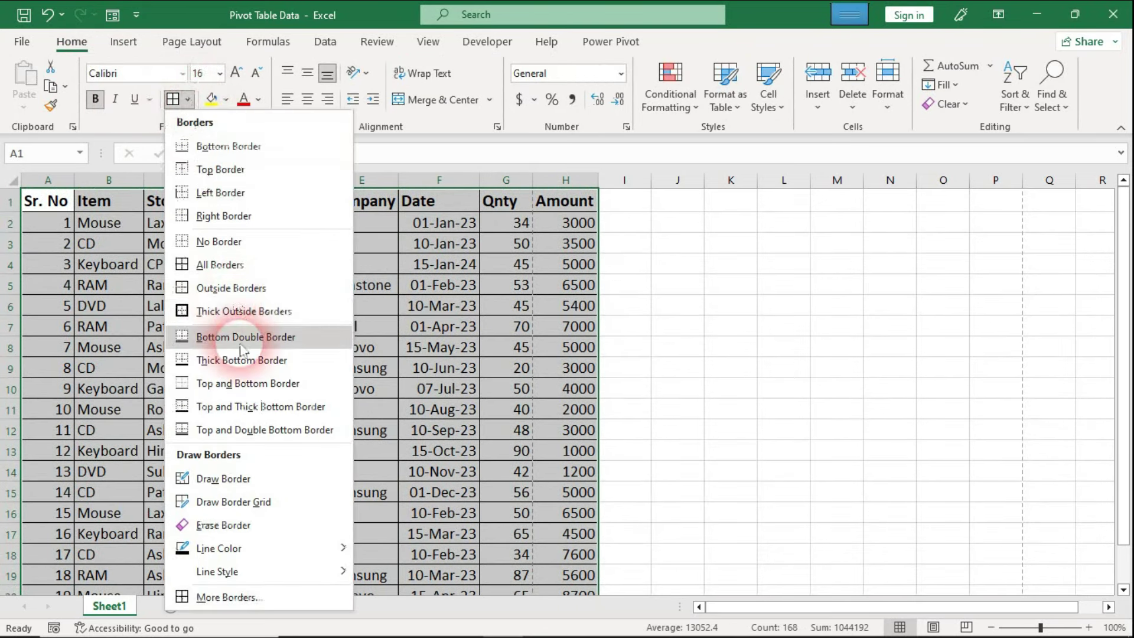
{"action": "left_click", "coordinate": [238, 315]}
{"action": "left_click_drag", "start_coordinate": [48, 204], "coordinate": [581, 572]}
{"action": "left_click", "coordinate": [173, 99]}
{"action": "left_click", "coordinate": [184, 107]}
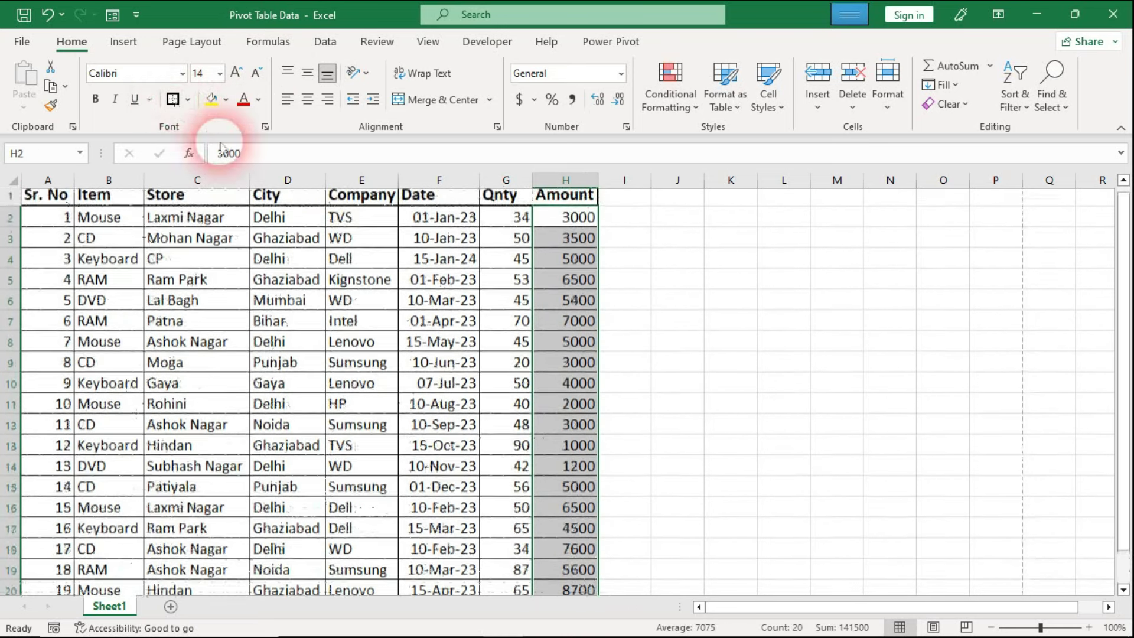
{"action": "left_click", "coordinate": [718, 316]}
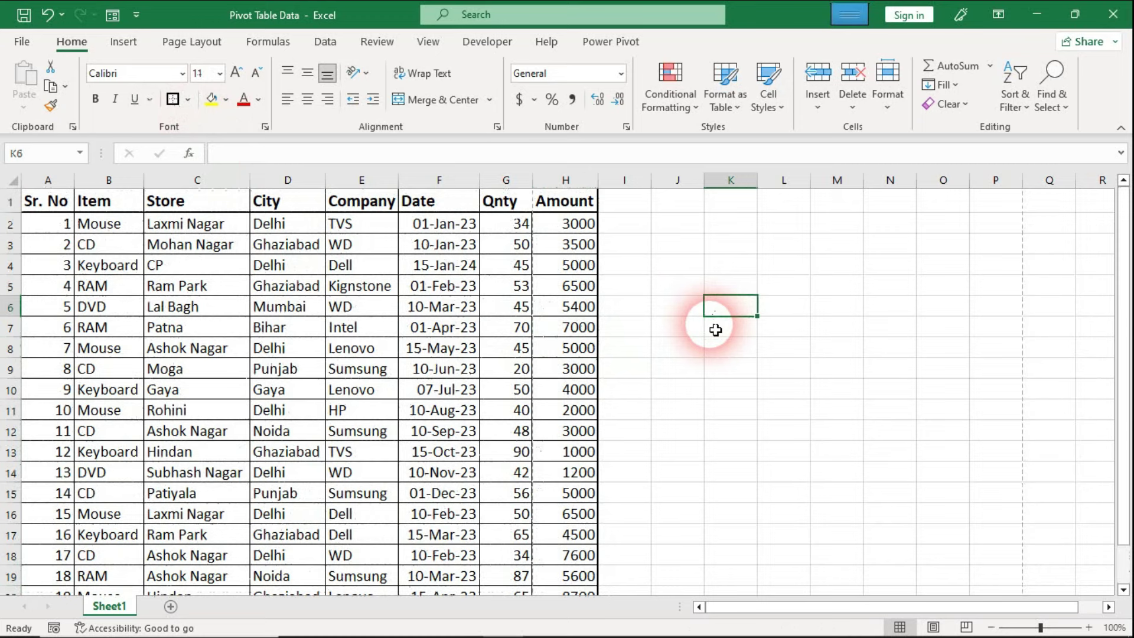
Step: Preview how the bordered table prints, turn on gridline printing, and check the print preview again
{"action": "key", "text": "ctrl+p"}
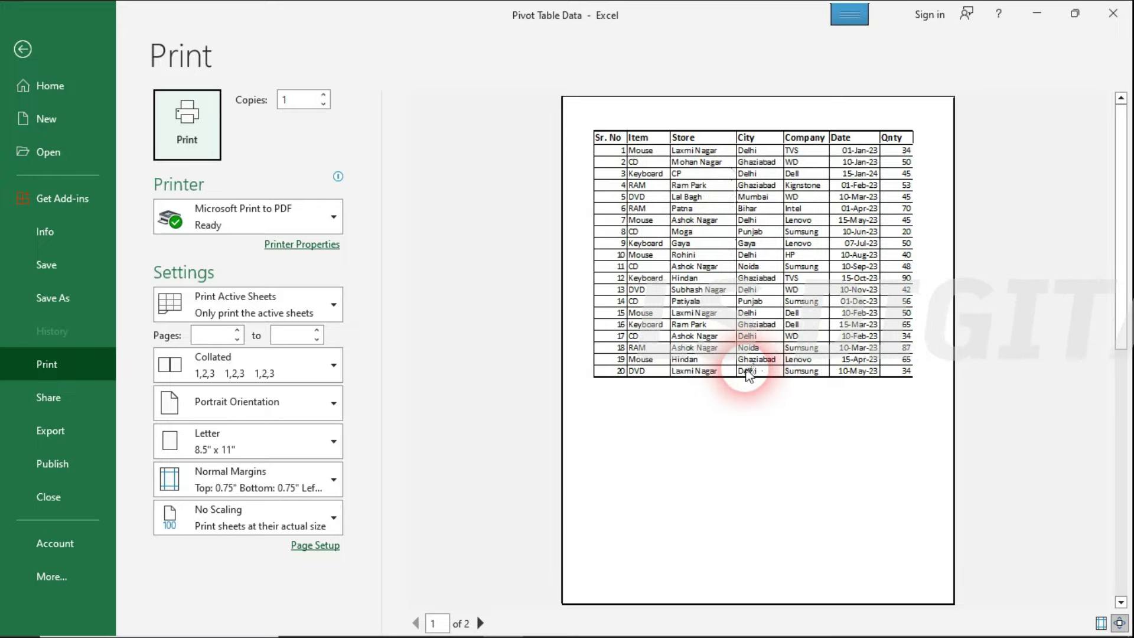
{"action": "key", "text": "Escape"}
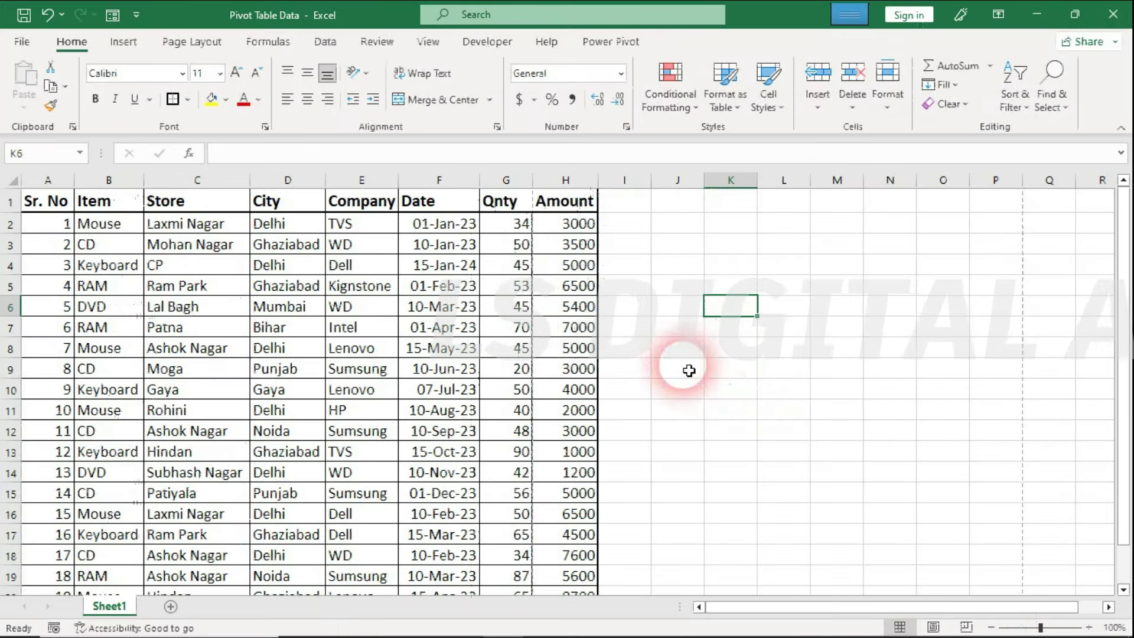
{"action": "left_click", "coordinate": [192, 41]}
{"action": "left_click", "coordinate": [582, 106]}
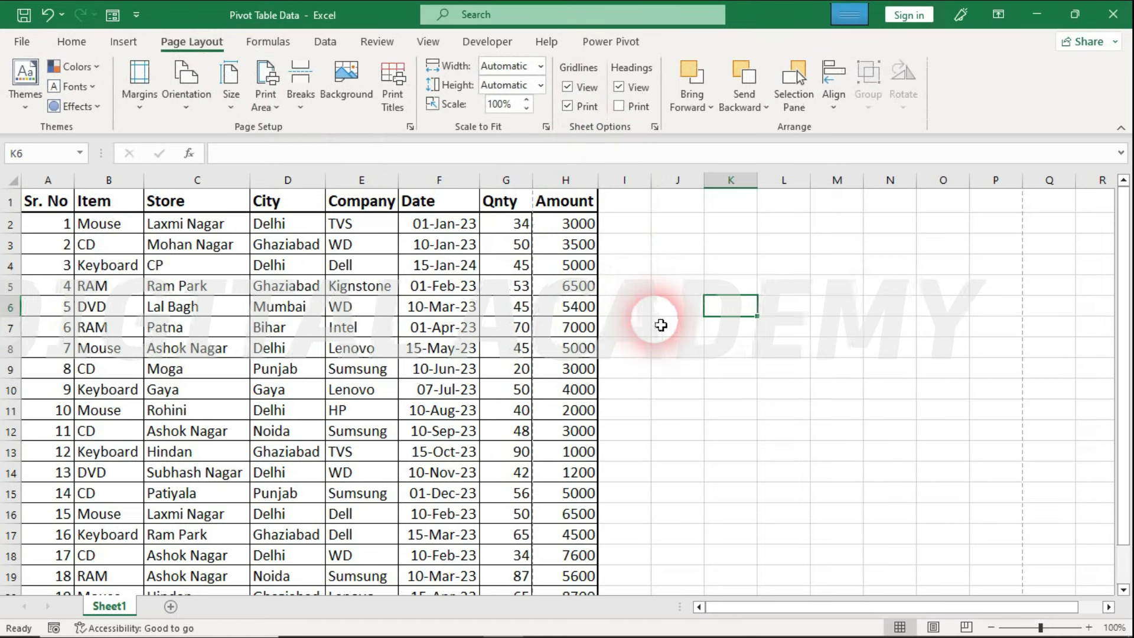
{"action": "key", "text": "ctrl+p"}
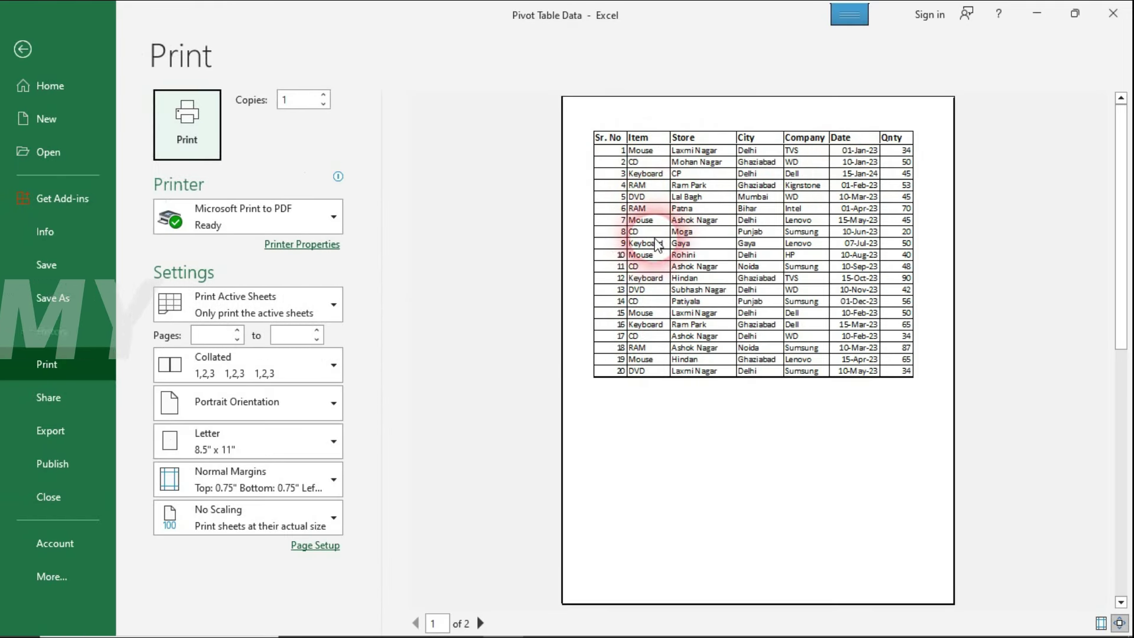
{"action": "key", "text": "Escape"}
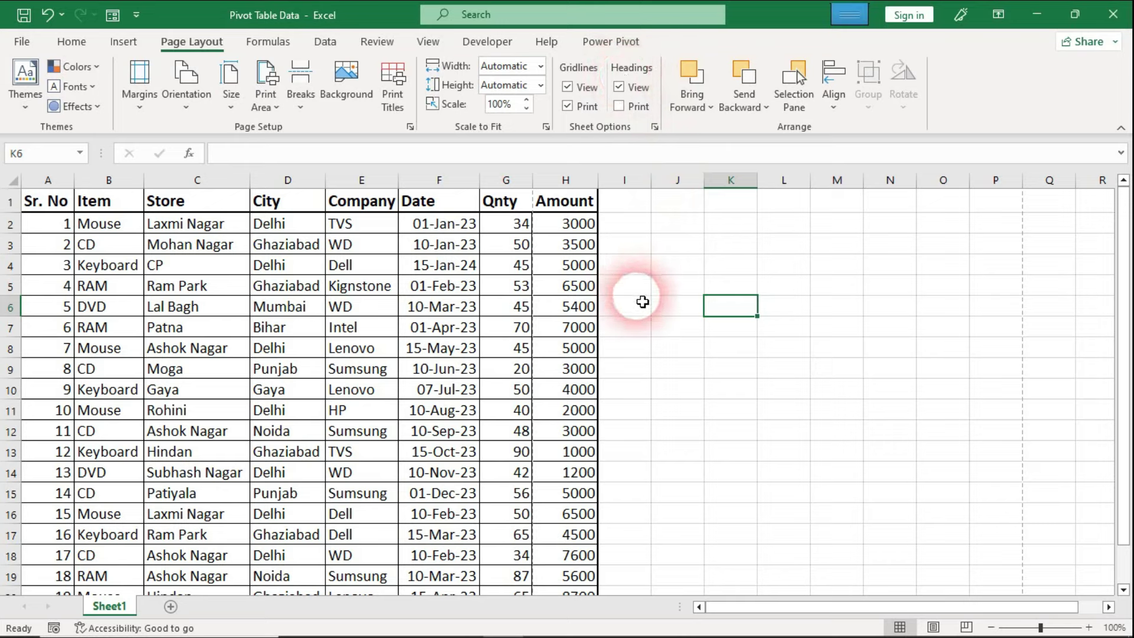
{"action": "left_click", "coordinate": [640, 283]}
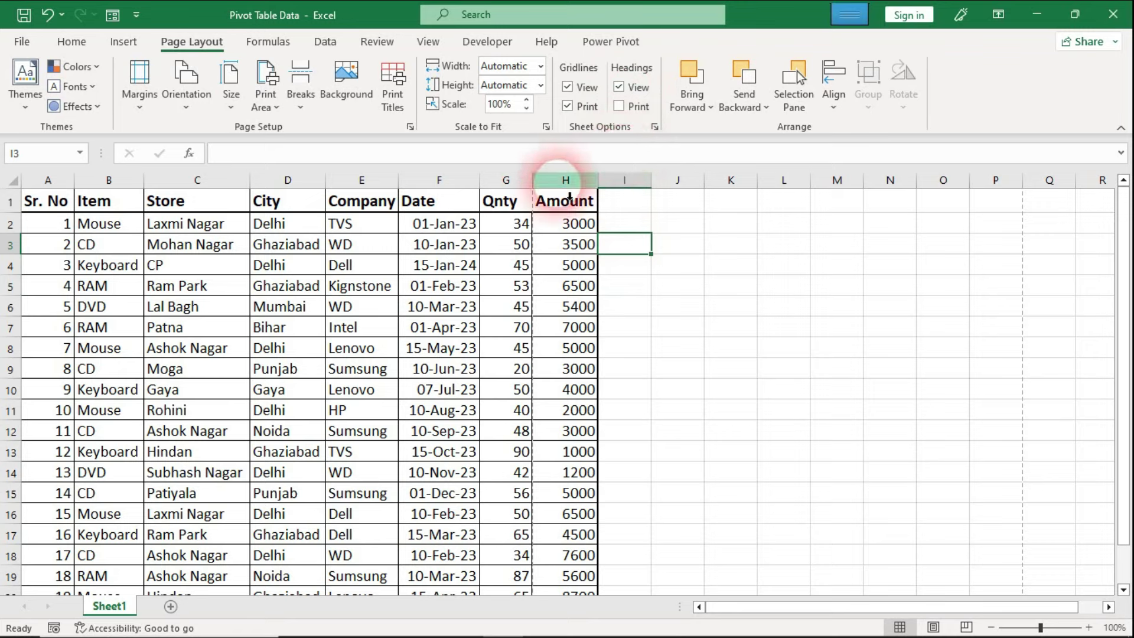
Step: Hide and reshow the sheet's row and column headings twice to compare the two views
{"action": "left_click", "coordinate": [635, 90]}
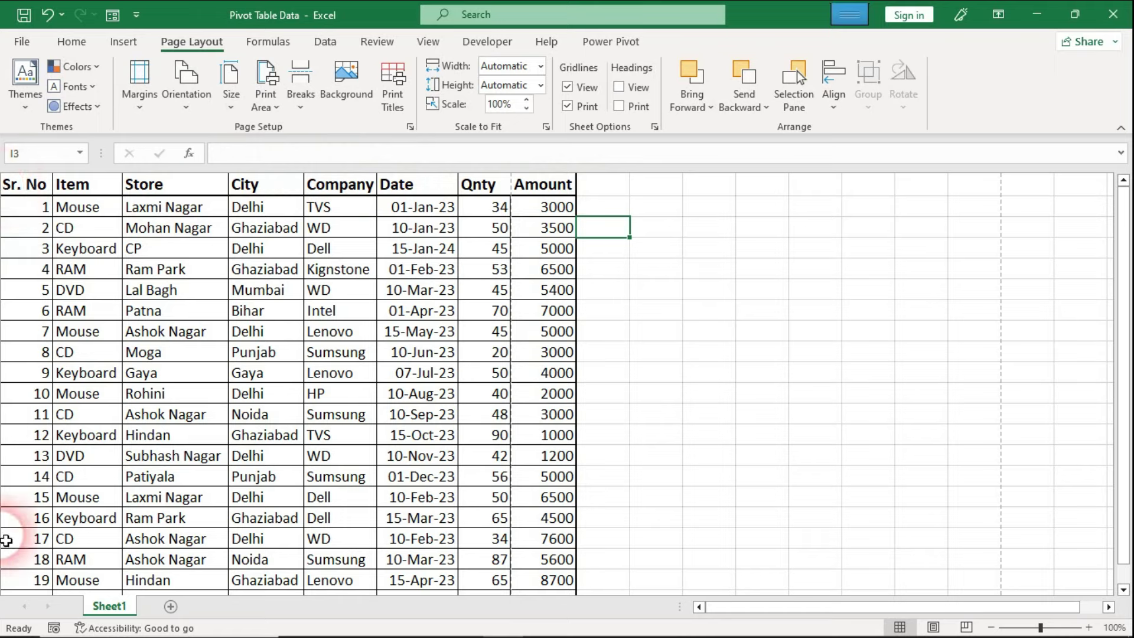
{"action": "left_click", "coordinate": [620, 89]}
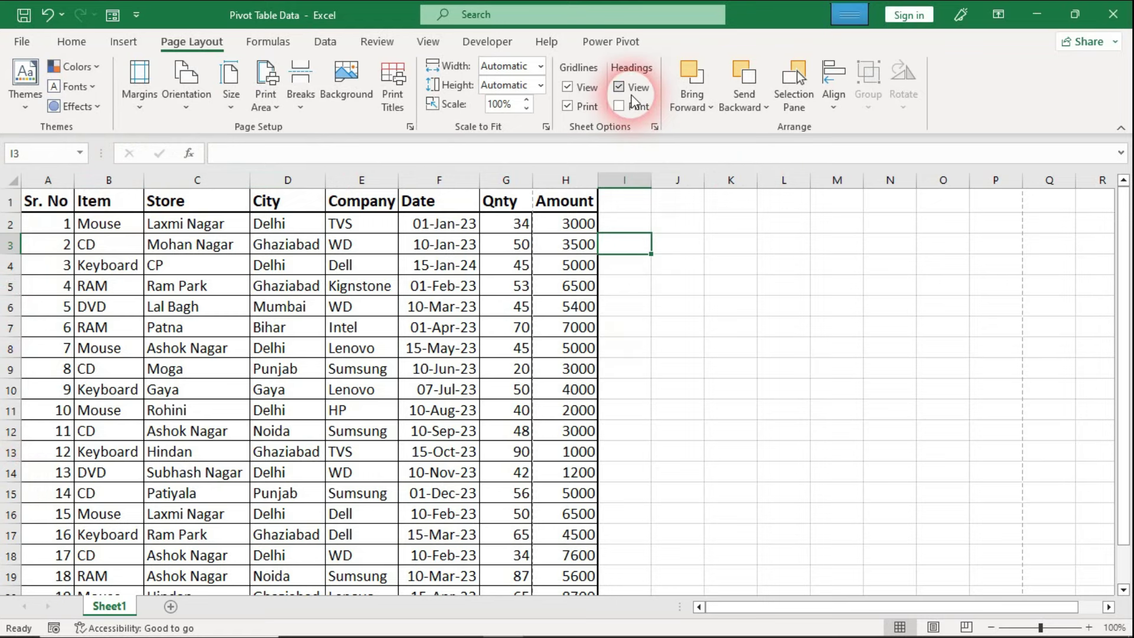
{"action": "left_click", "coordinate": [630, 94]}
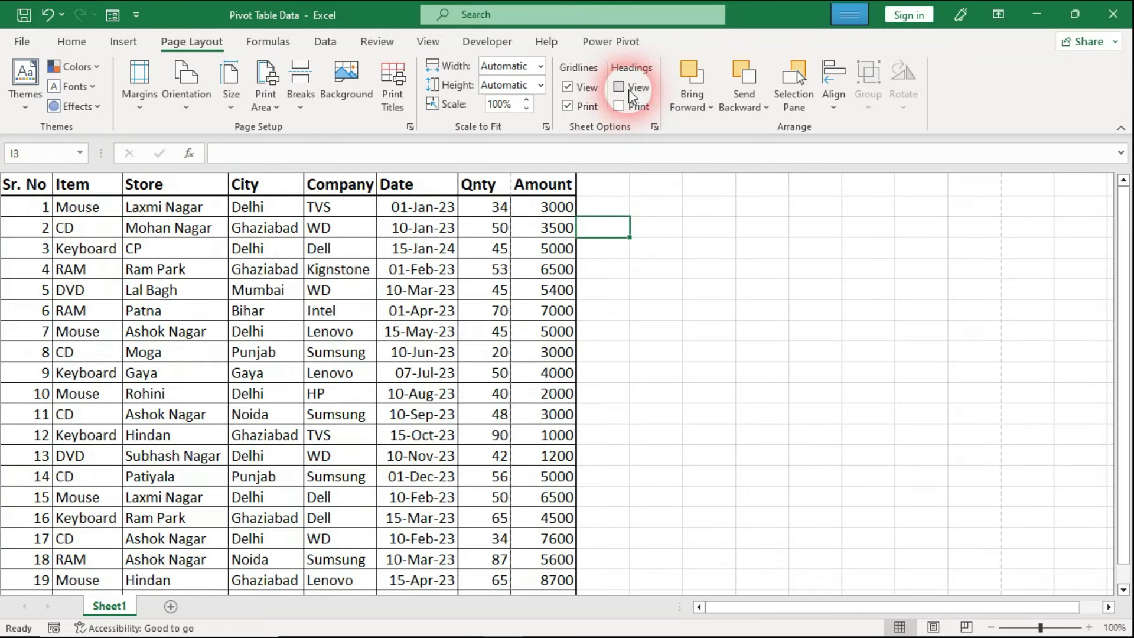
{"action": "left_click", "coordinate": [628, 89]}
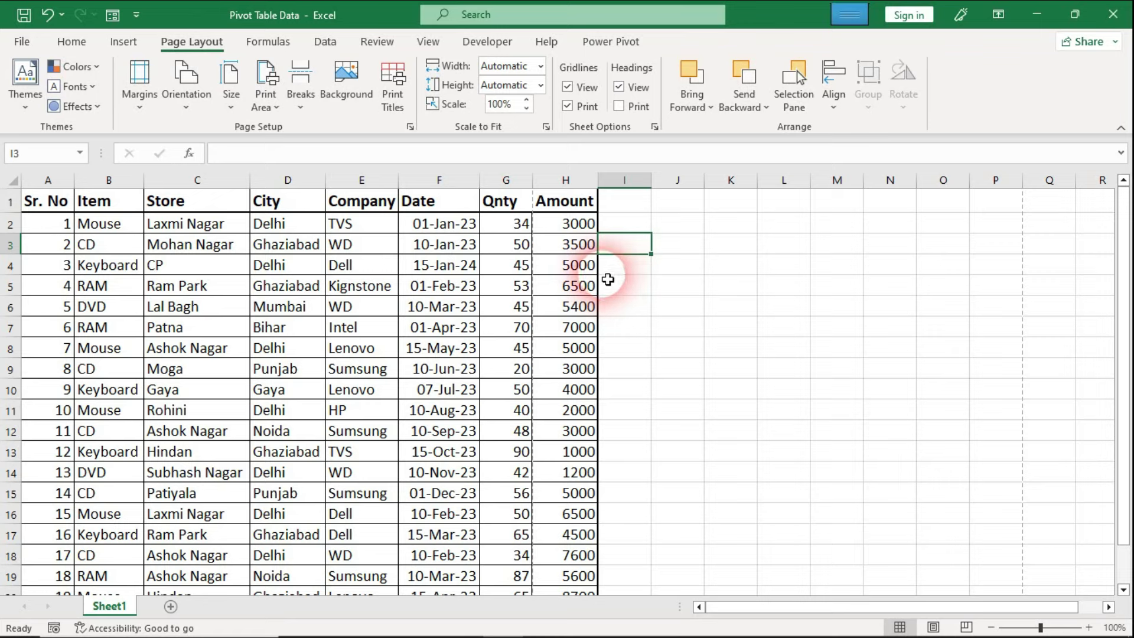
Step: Check the print preview without headings, turn on printing of row and column headings, and preview the sheet again
{"action": "key", "text": "ctrl+p"}
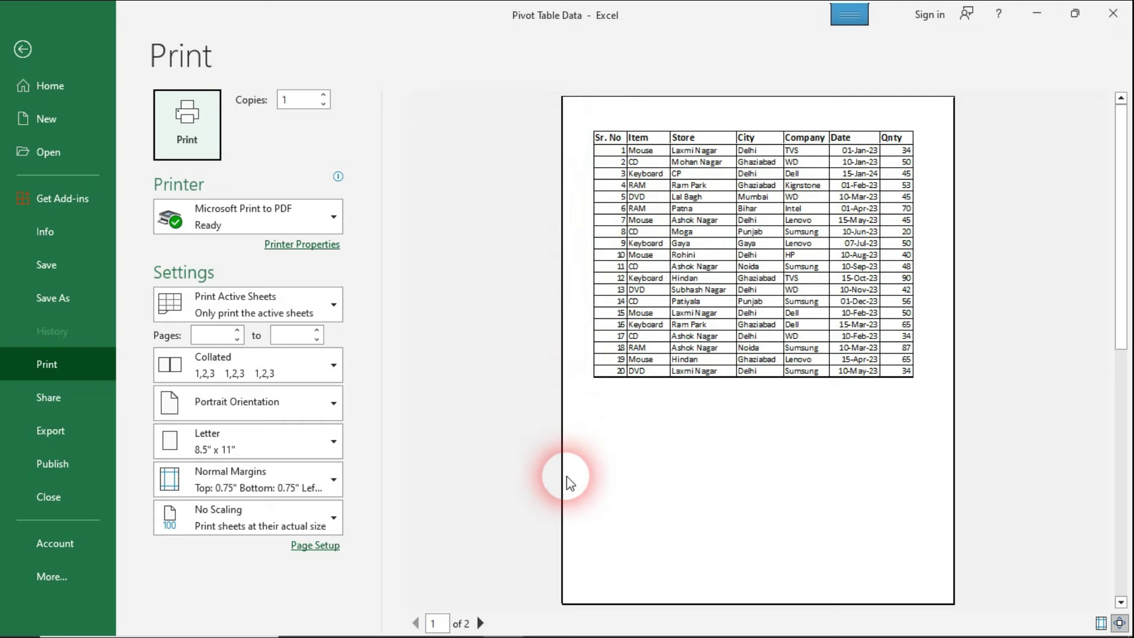
{"action": "key", "text": "Escape"}
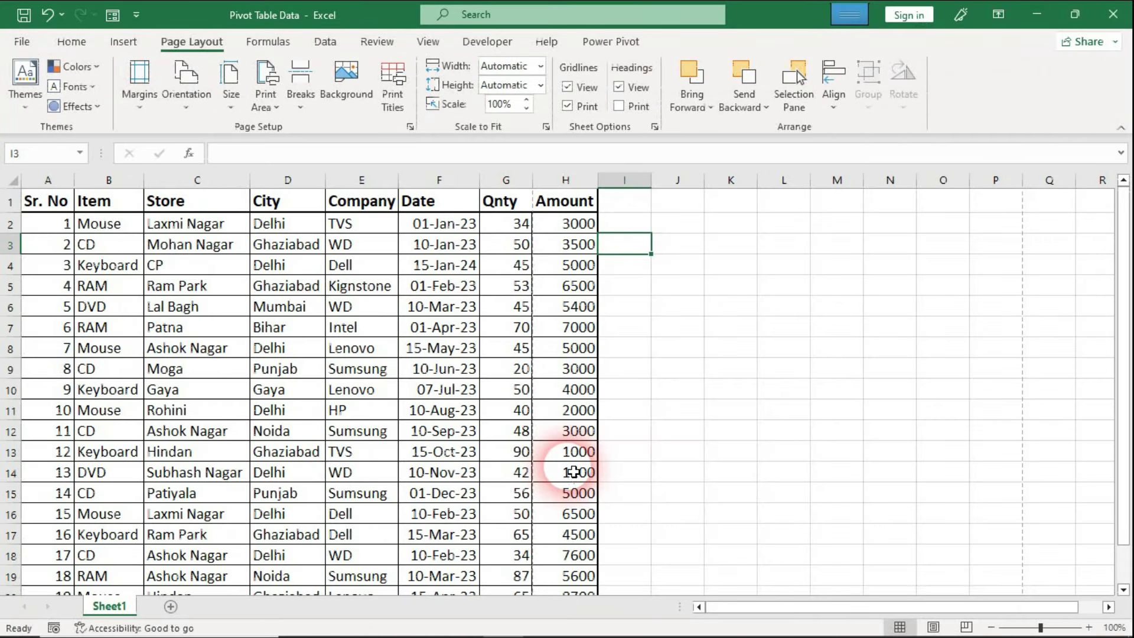
{"action": "left_click", "coordinate": [620, 111]}
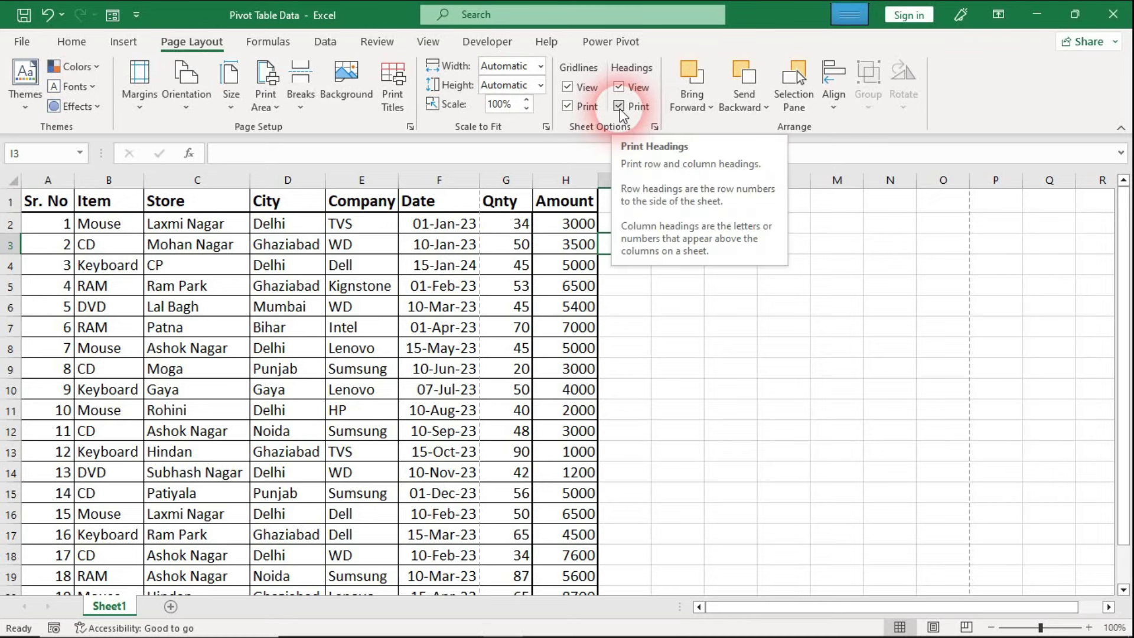
{"action": "key", "text": "ctrl+p"}
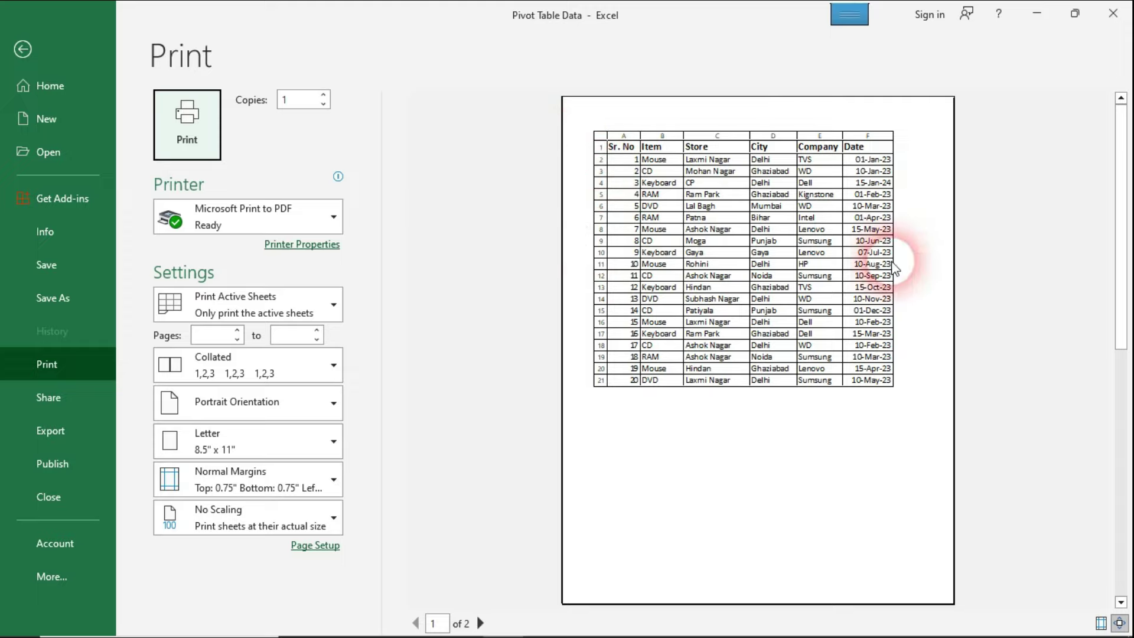
{"action": "key", "text": "Escape"}
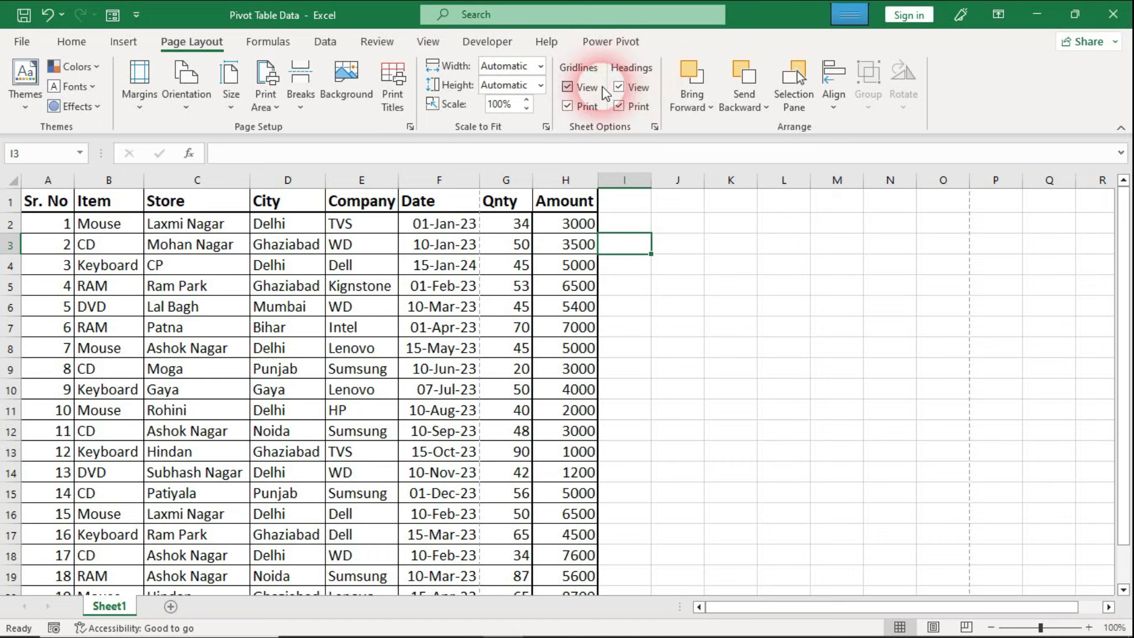
Step: Hide and reshow the sheet's gridlines and headings, and turn off printing for both
{"action": "left_click", "coordinate": [568, 89]}
{"action": "left_click", "coordinate": [618, 87]}
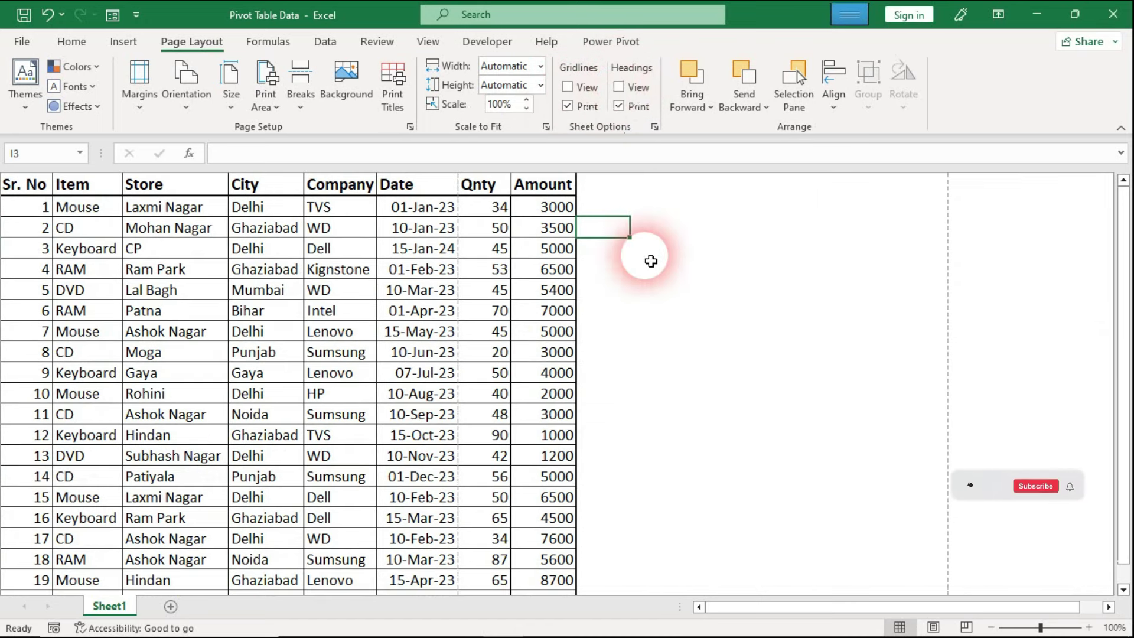
{"action": "left_click", "coordinate": [619, 87]}
{"action": "left_click", "coordinate": [583, 93]}
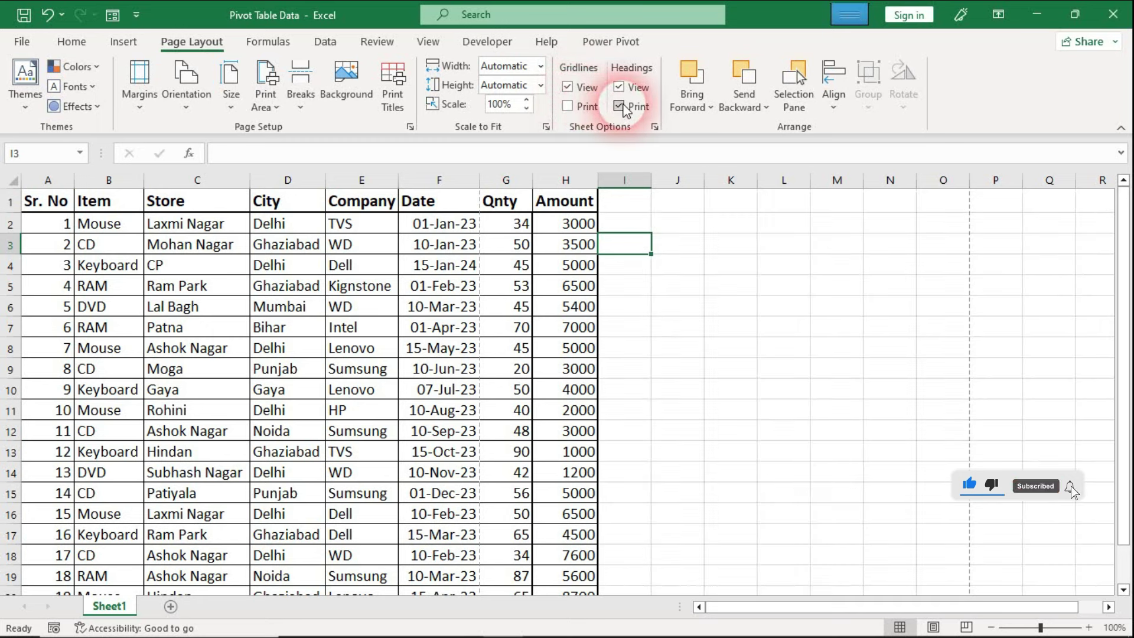
{"action": "left_click", "coordinate": [620, 106]}
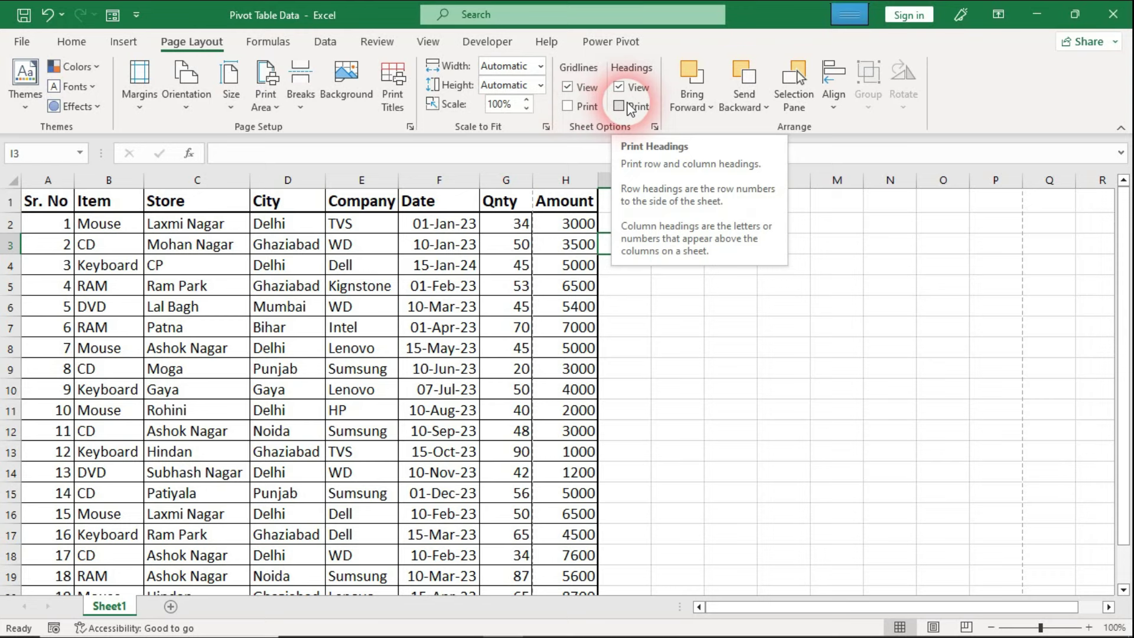
Step: Review the Page, Margins, Header/Footer and Sheet settings in Page Setup, and close the dialog
{"action": "left_click", "coordinate": [656, 128]}
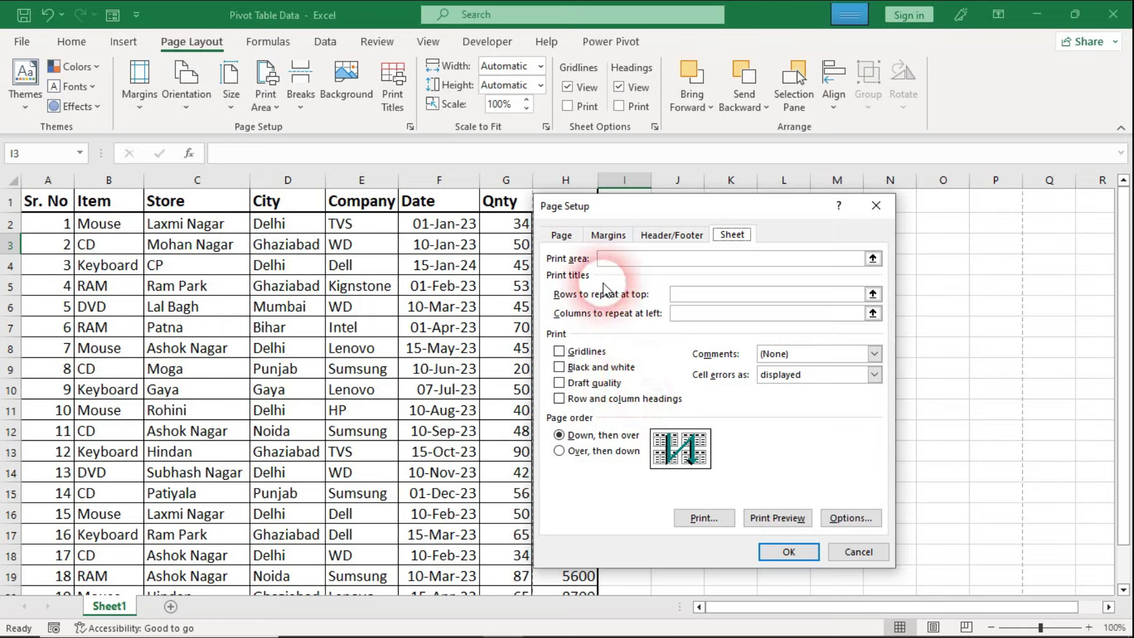
{"action": "left_click", "coordinate": [564, 236]}
{"action": "left_click", "coordinate": [625, 241]}
{"action": "left_click", "coordinate": [685, 238]}
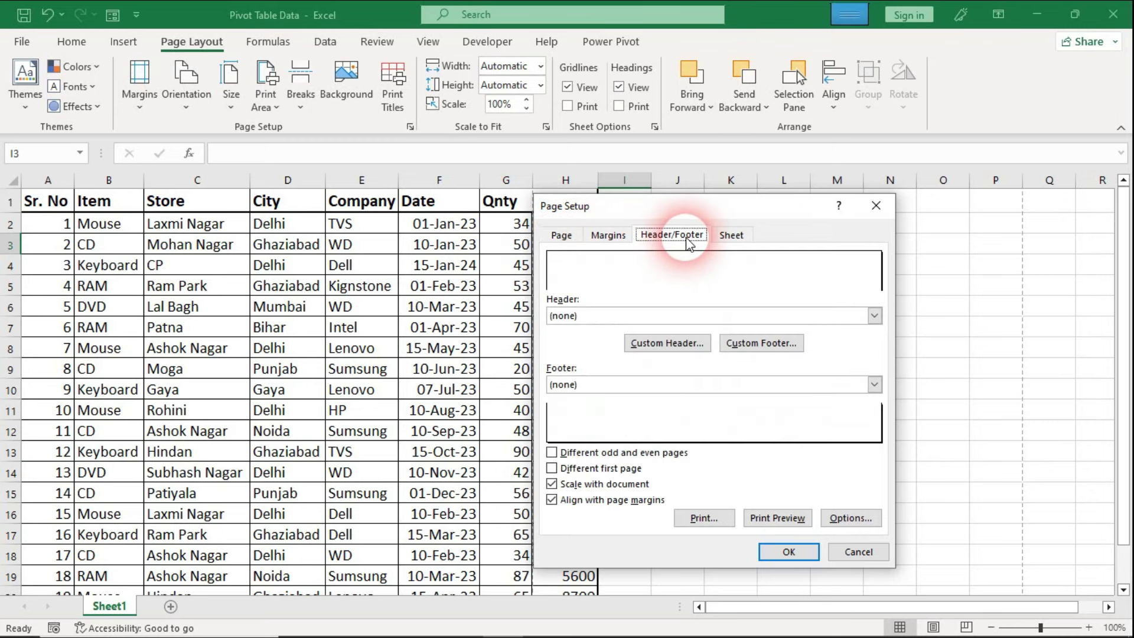
{"action": "left_click", "coordinate": [731, 239]}
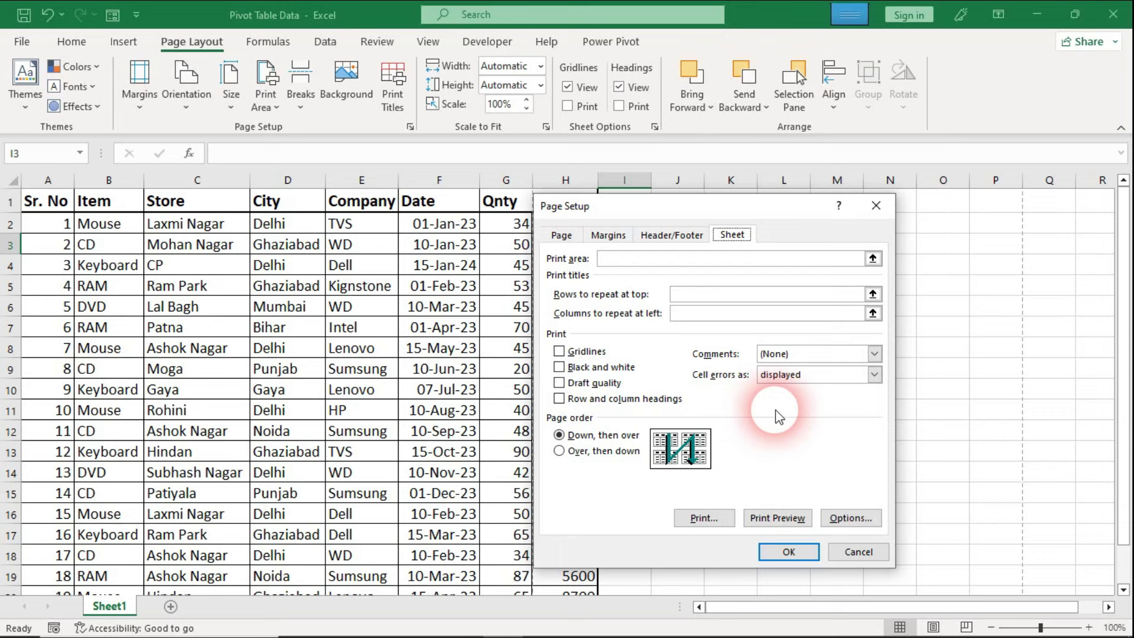
{"action": "left_click", "coordinate": [876, 206]}
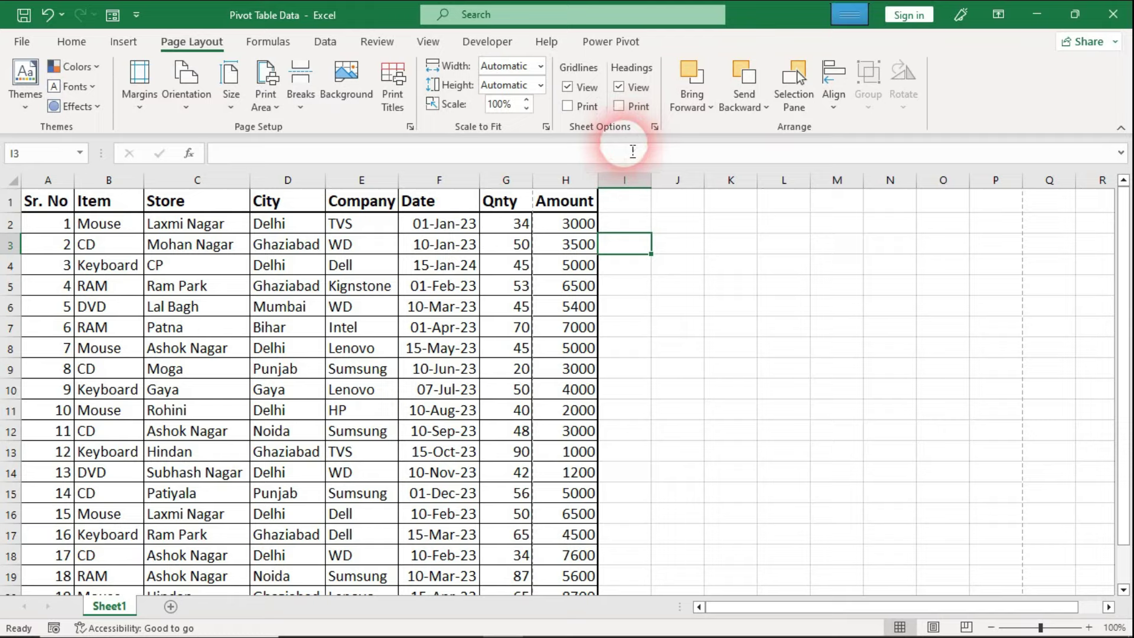